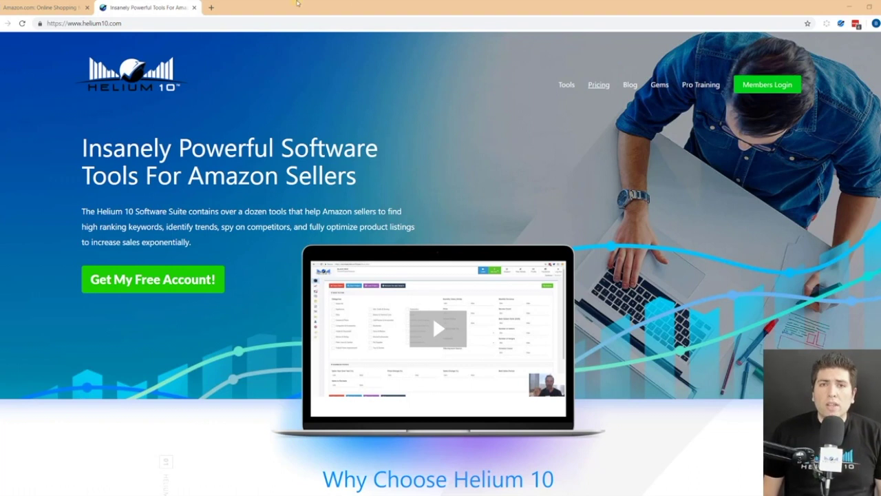
- View the Helium 10 extension's Chrome Web Store page in a new tab, then close that tab
click(210, 7)
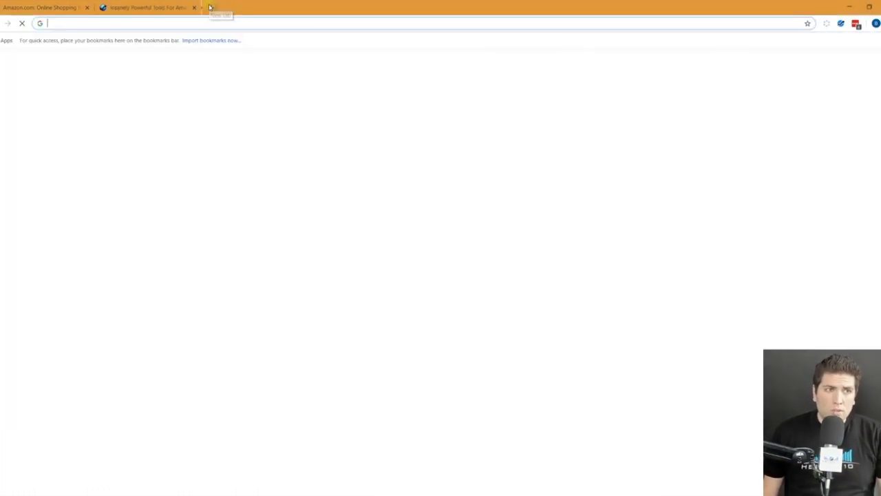
text(heliu)
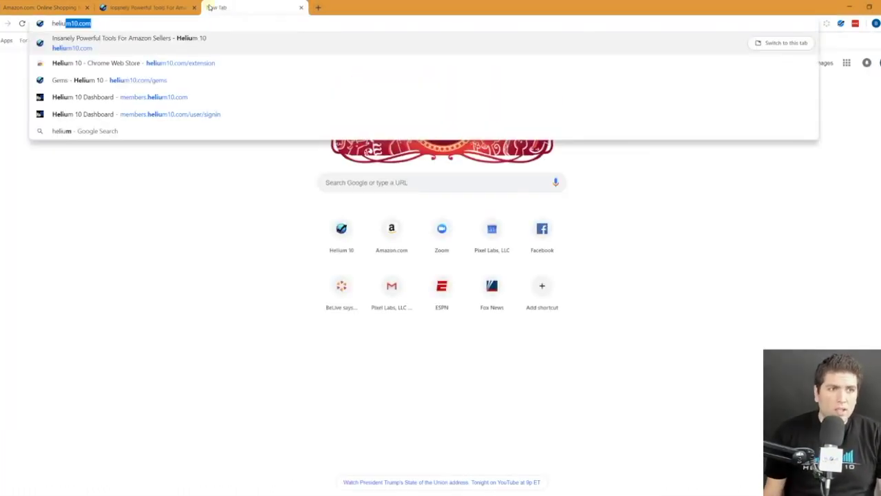
click(212, 64)
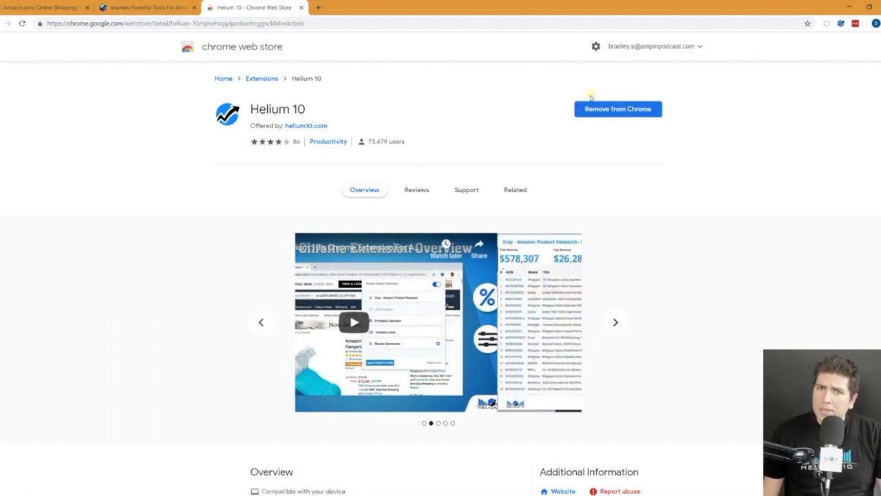
click(301, 8)
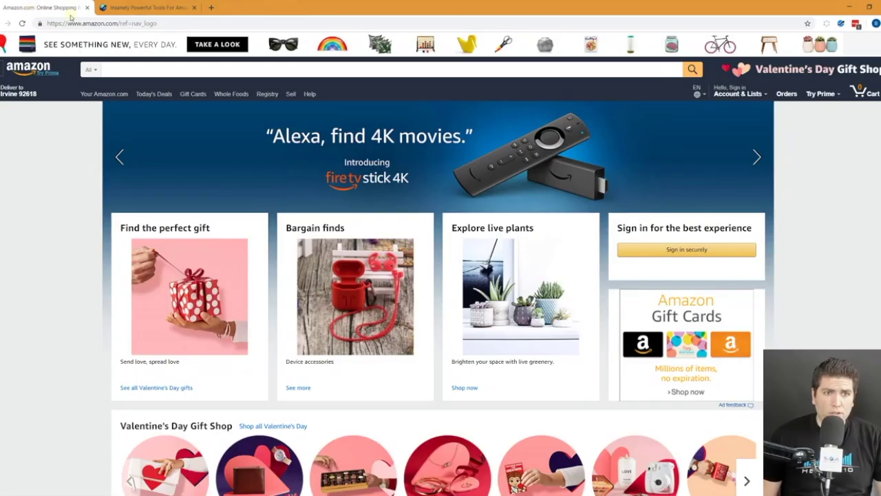
- Switch to Amazon and search for "collagen peptides"
click(42, 7)
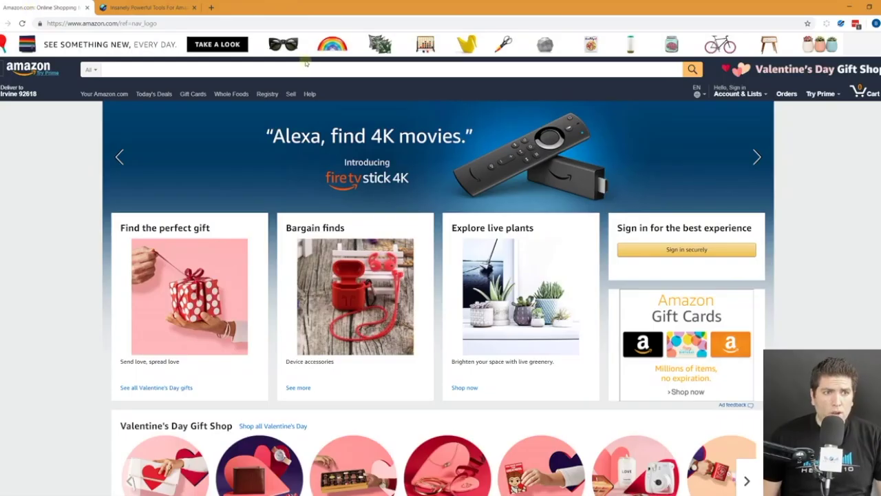
click(302, 66)
text(collagen peptides)
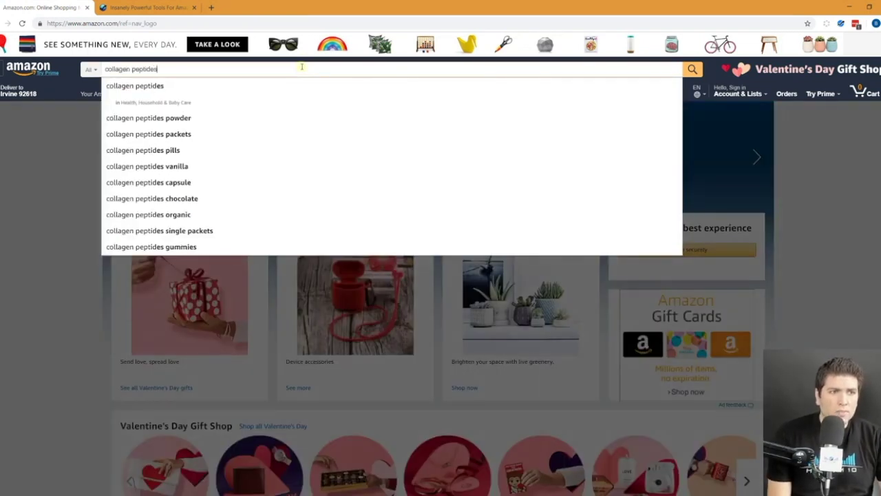
key(Return)
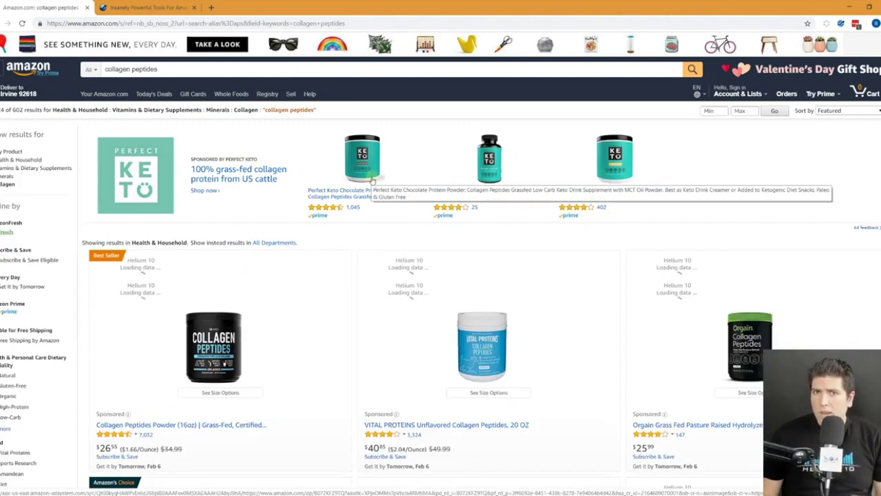
- Run the Helium 10 extension's Xray product research on the collagen peptides search results
scroll(370, 178, down, 1)
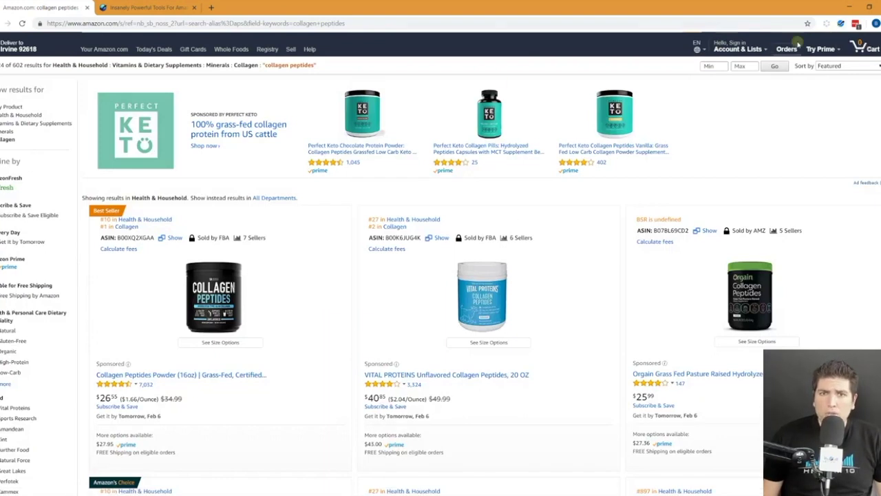
click(840, 24)
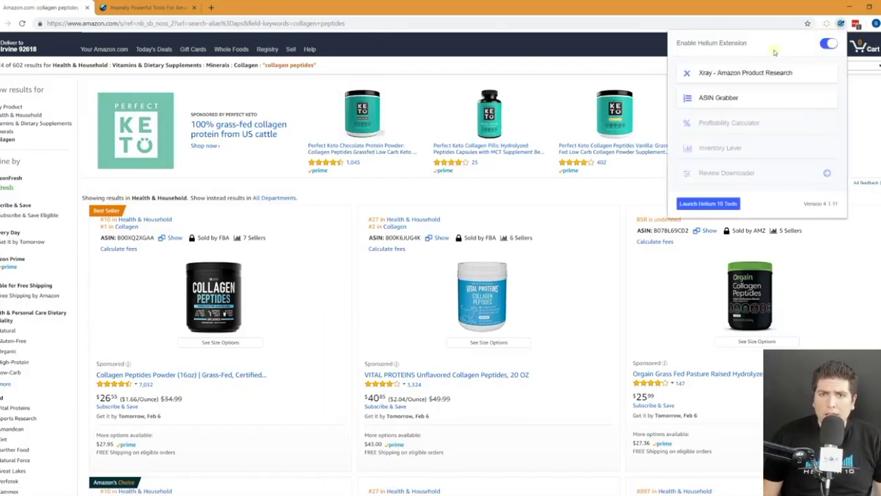
click(748, 74)
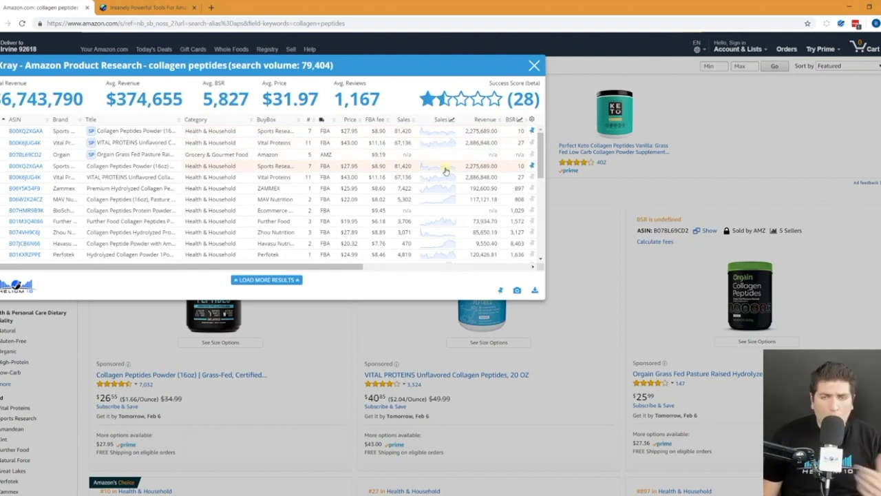
- View the 1 Year reviews chart for Premium Hydrolyzed Collagen Peptides (21oz), check the remaining Xray columns through Images, and close Xray
drag(325, 267, 432, 267)
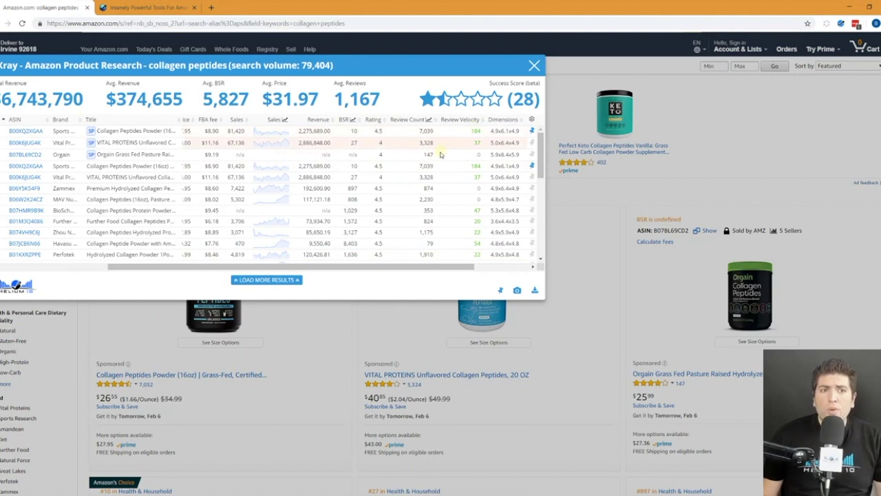
click(429, 192)
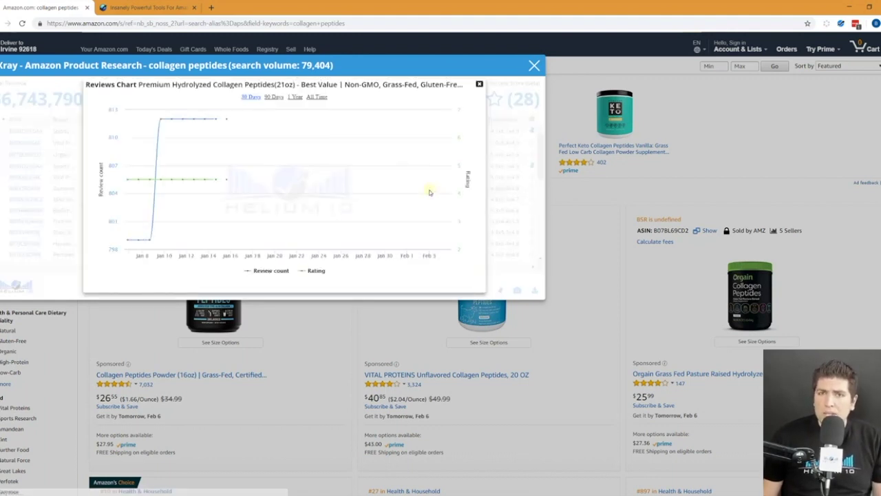
click(295, 97)
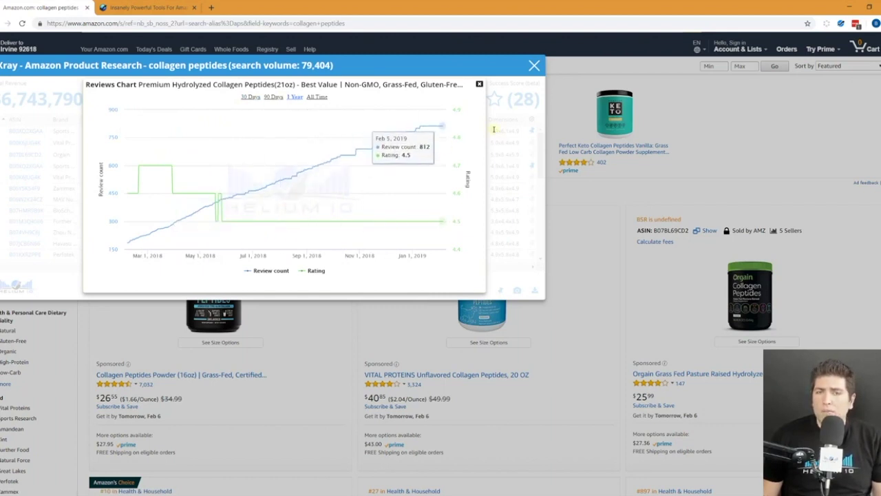
click(480, 85)
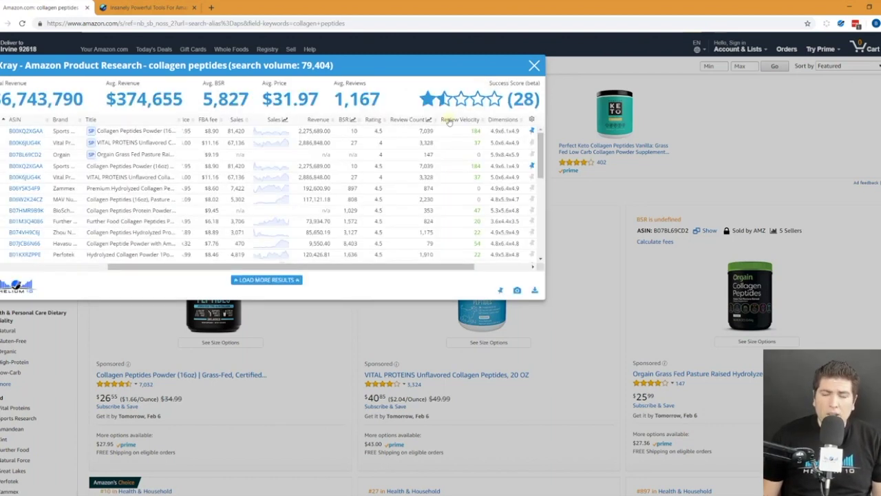
drag(464, 267, 521, 271)
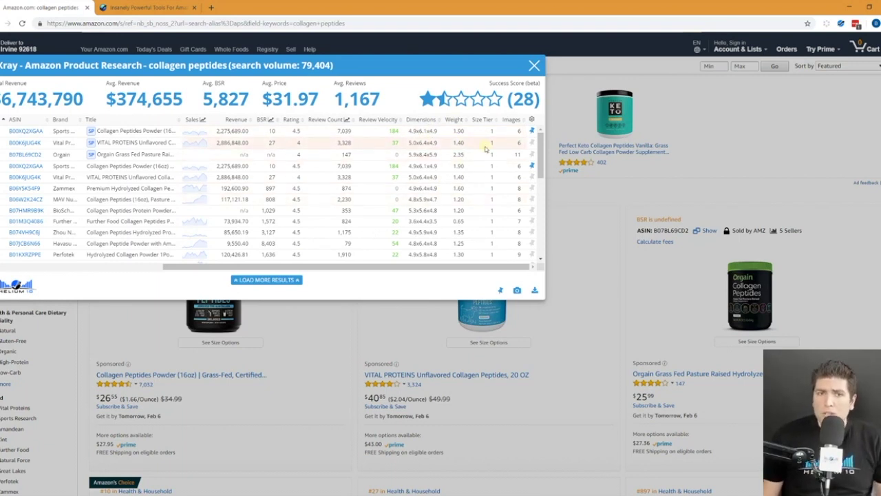
click(534, 66)
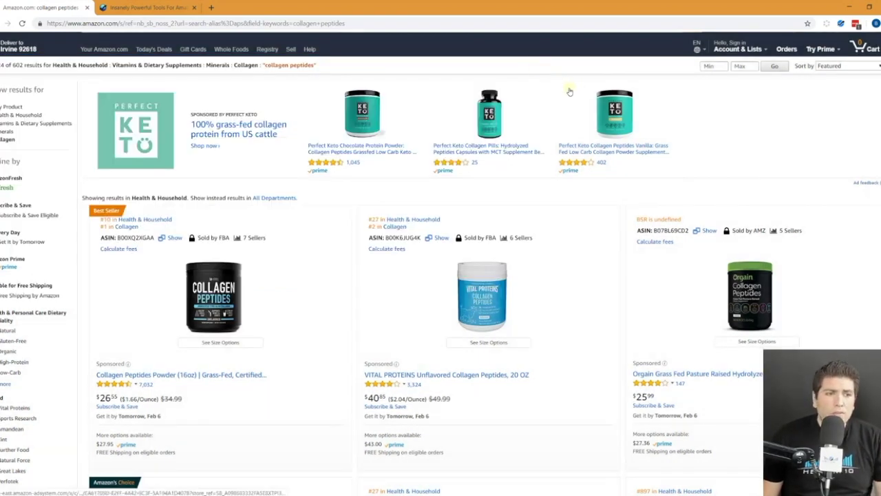
- Look over the extension's tools for the search page and the Helium 10 rank, ASIN and seller data on the listed products
scroll(759, 148, up, 1)
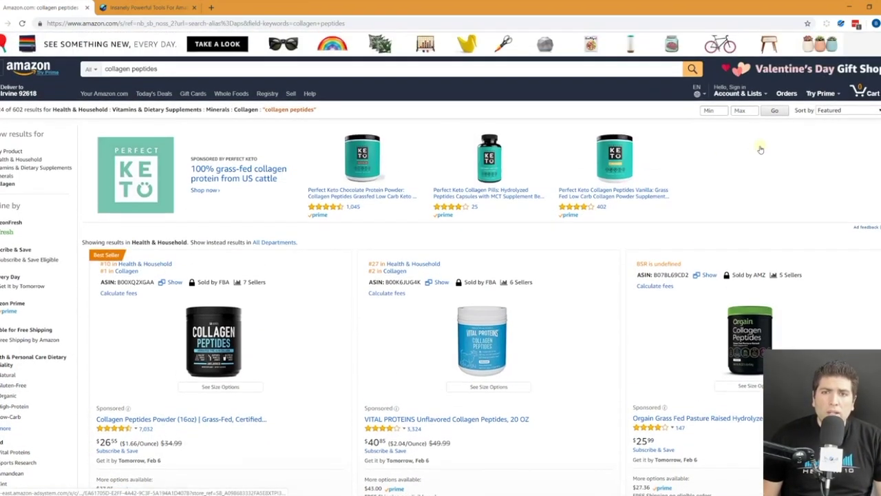
click(840, 23)
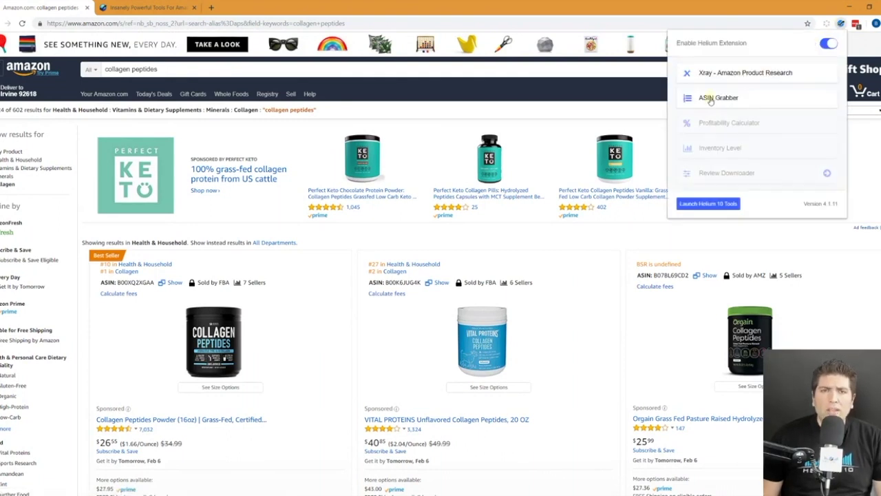
click(816, 272)
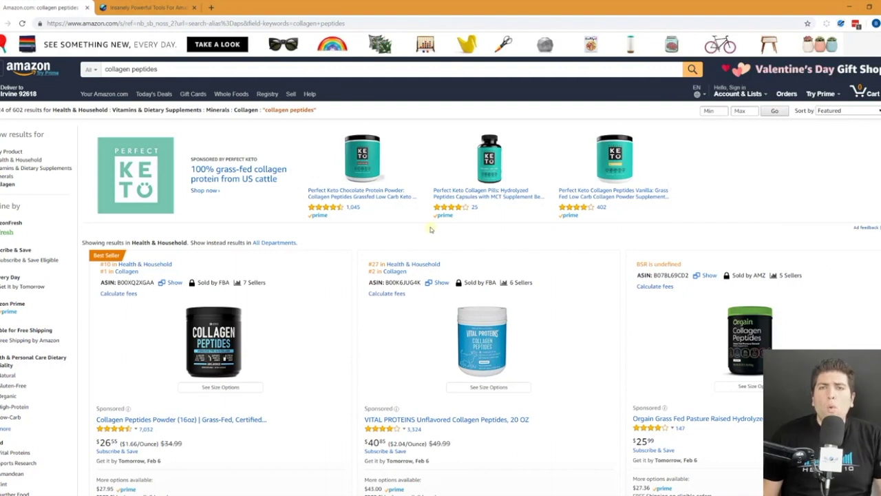
scroll(454, 182, down, 6)
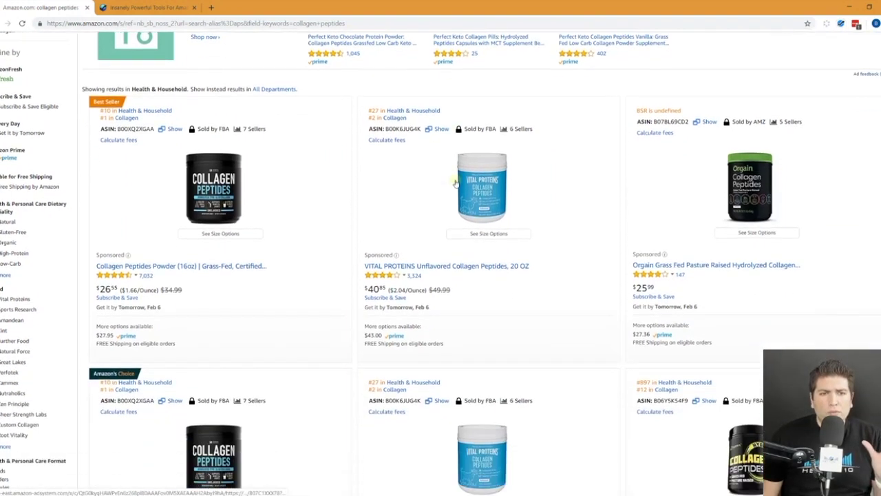
scroll(455, 183, down, 6)
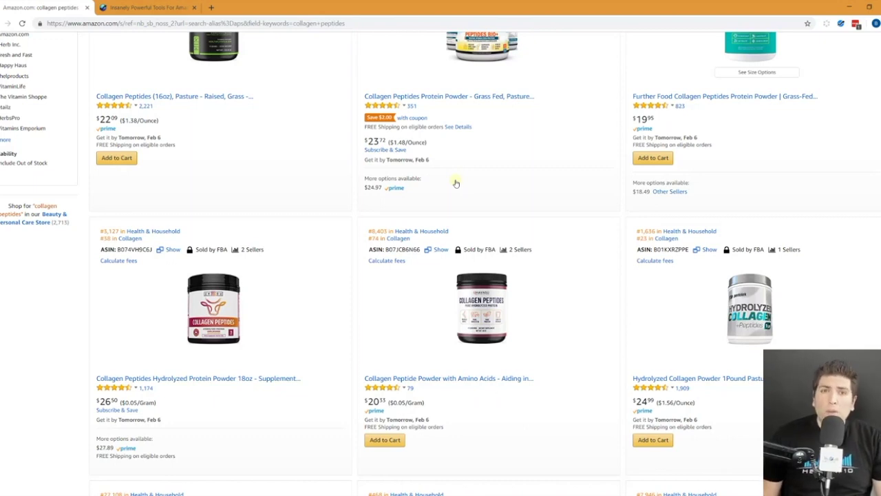
scroll(455, 183, up, 8)
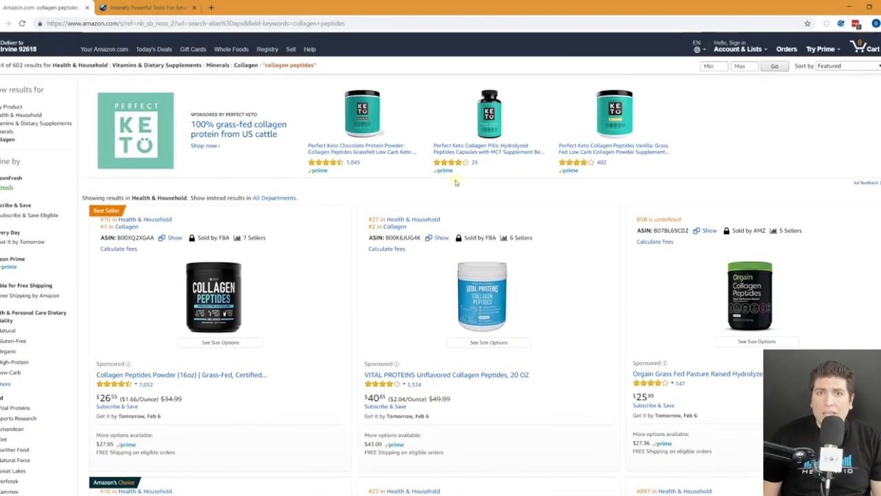
scroll(455, 184, up, 1)
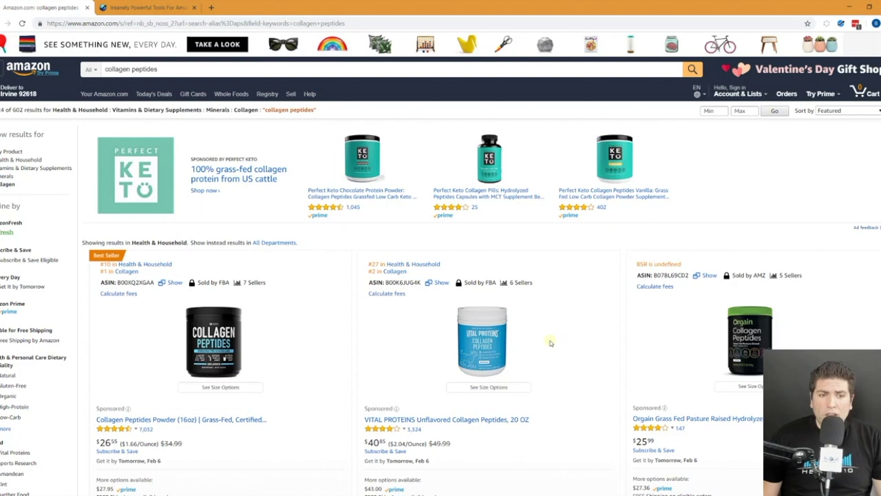
- Open the Best Seller Collagen Peptides Powder (16oz) listing and examine its Helium 10 price and sales rank chart
click(216, 337)
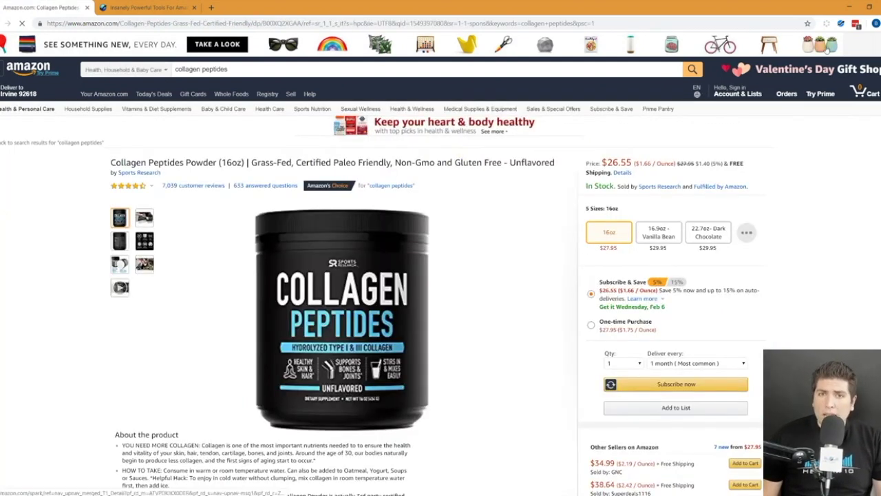
scroll(840, 109, down, 4)
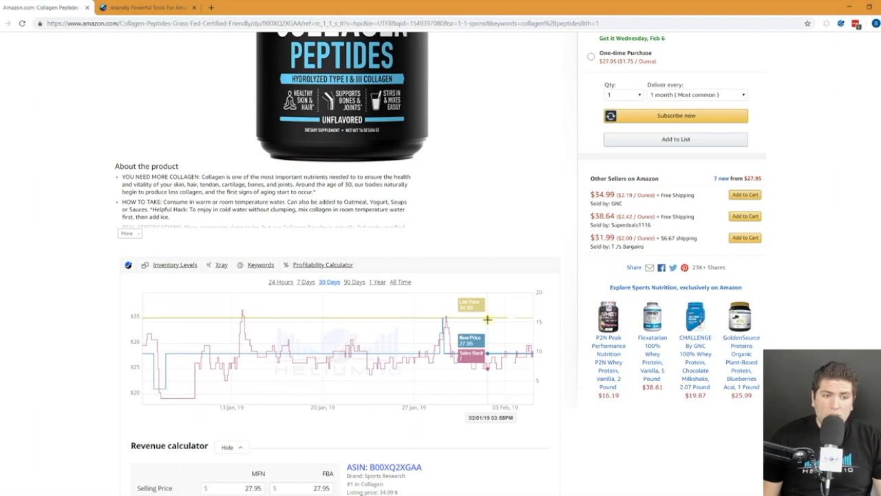
scroll(488, 320, up, 4)
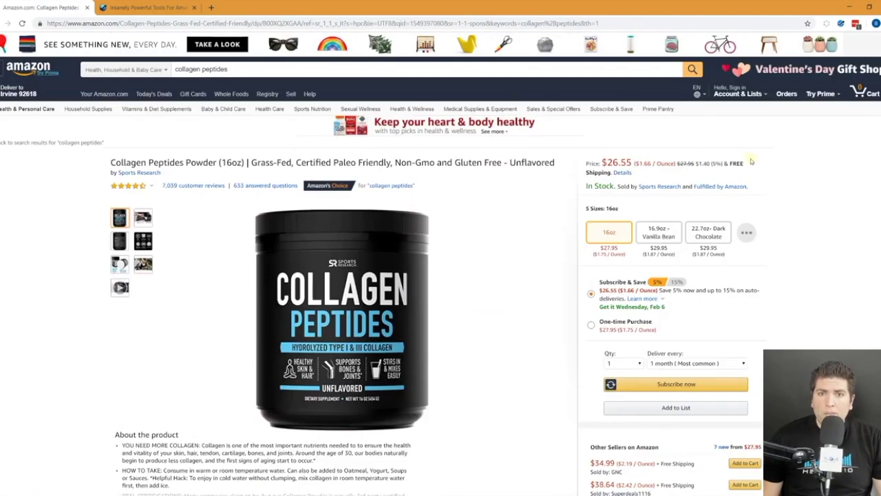
- Review the product's costs, fees and margins in the Profitability Calculator, moving its window fully into view, then close it
click(841, 24)
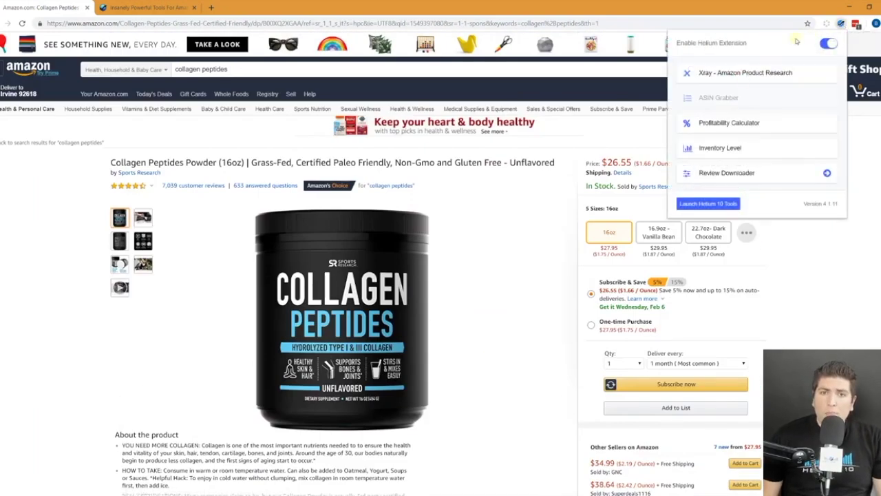
click(718, 124)
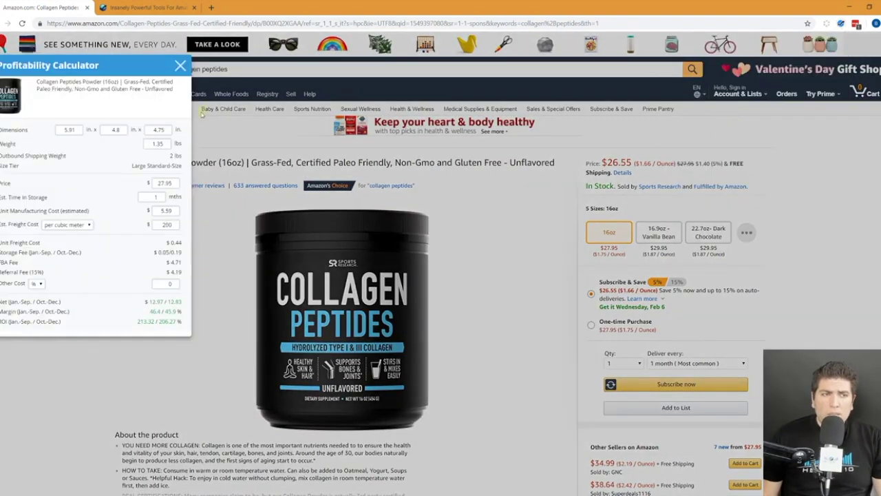
drag(125, 72, 305, 125)
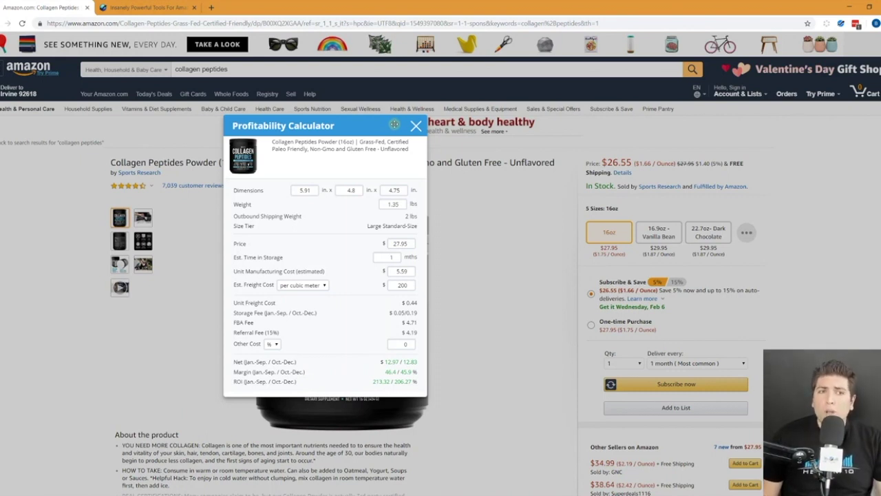
click(415, 126)
- Check each seller's stock for the product with the Inventory Level tool and close the results
click(841, 24)
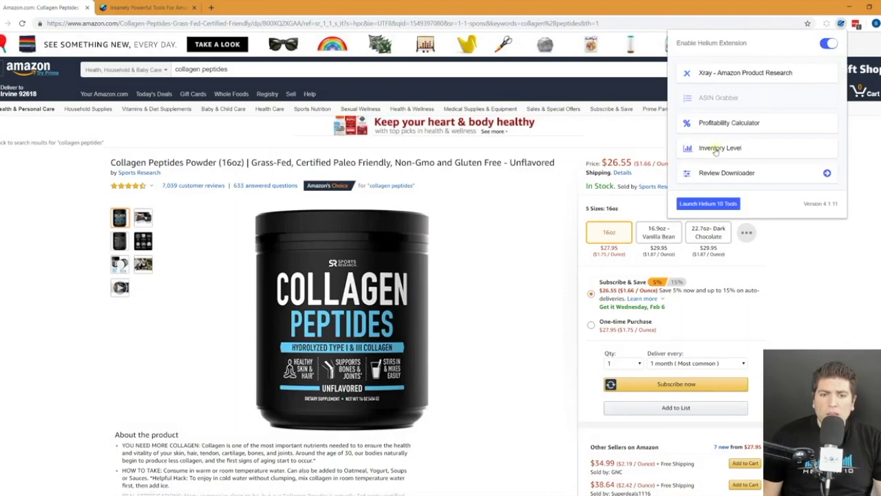
click(716, 149)
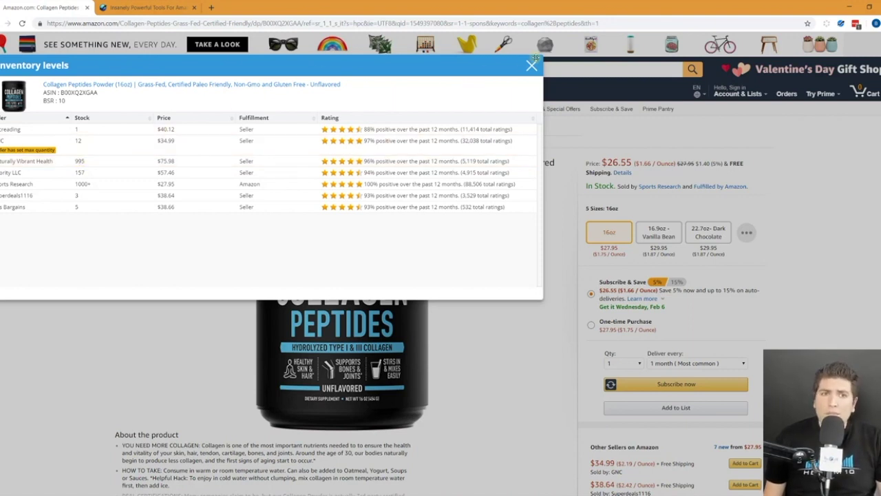
click(531, 64)
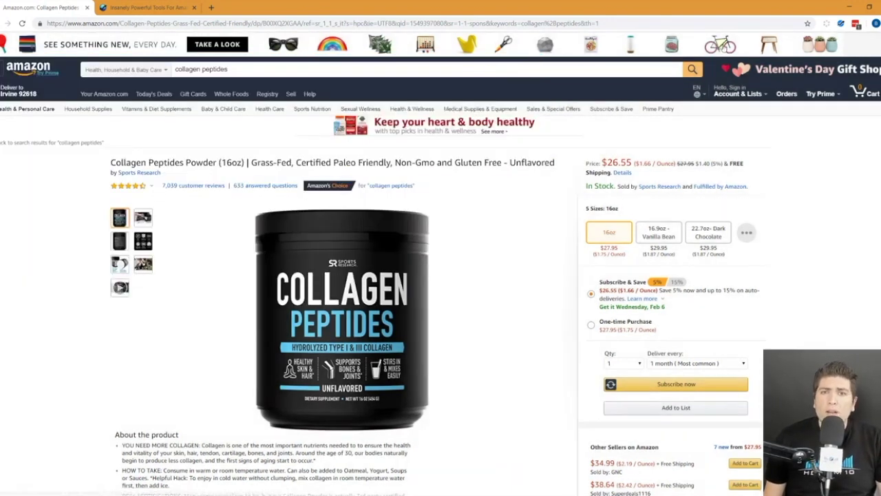
- Expand the Review Downloader's filter options, view the From Date calendar, and dismiss it without choosing a date
click(841, 24)
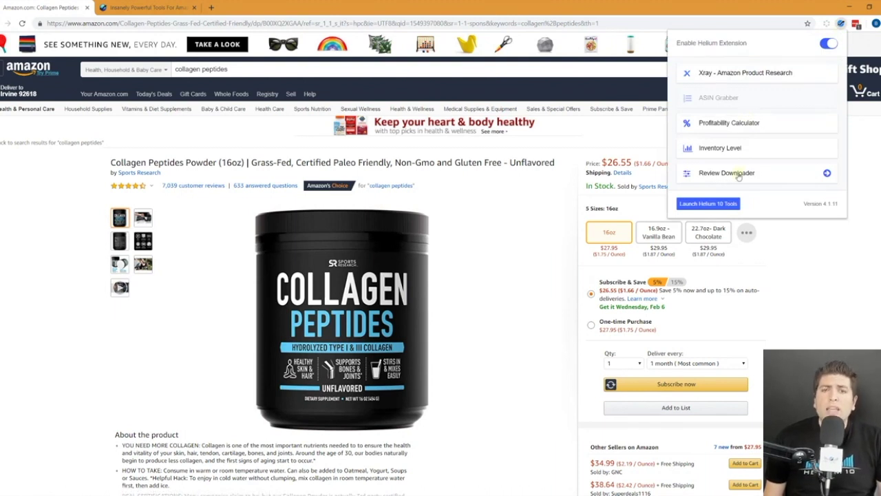
click(738, 177)
click(726, 148)
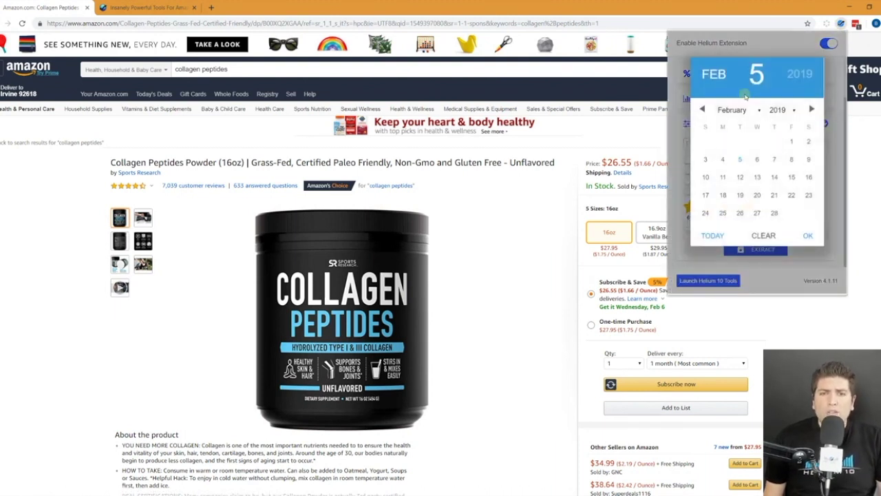
click(830, 132)
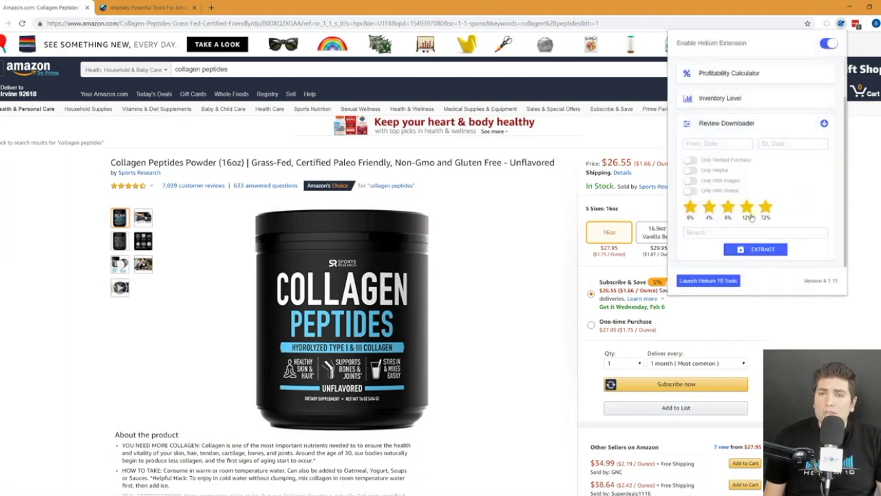
- Set the Review Downloader's From Date to 1 February, 2018
click(714, 146)
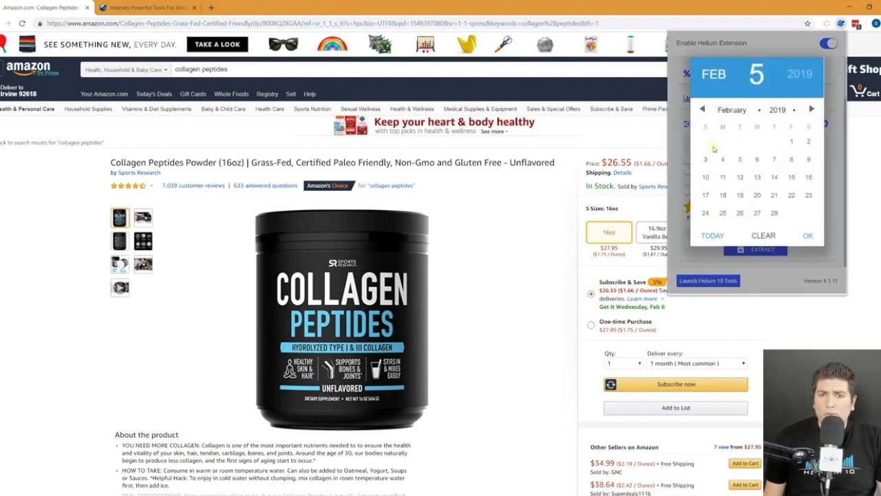
click(791, 111)
click(777, 175)
click(775, 141)
click(808, 235)
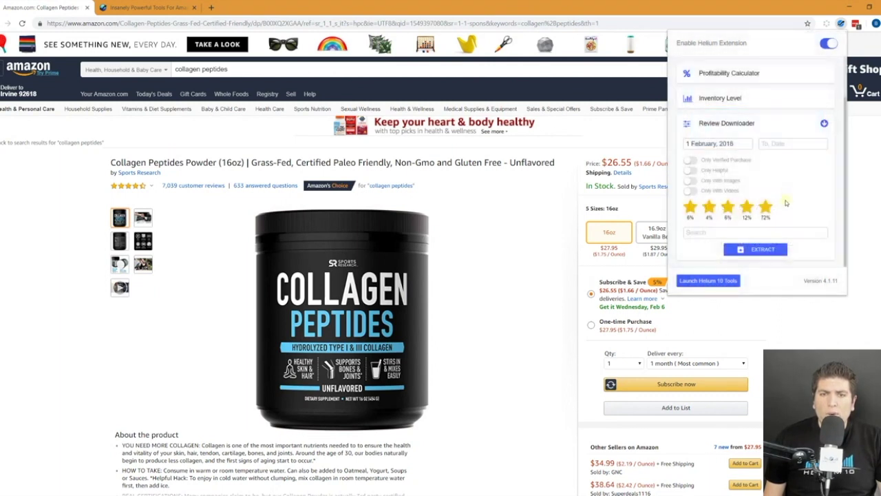
- Set the Review Downloader's To Date to 1 February, 2019 and extract the product's reviews
click(789, 146)
click(792, 141)
click(808, 236)
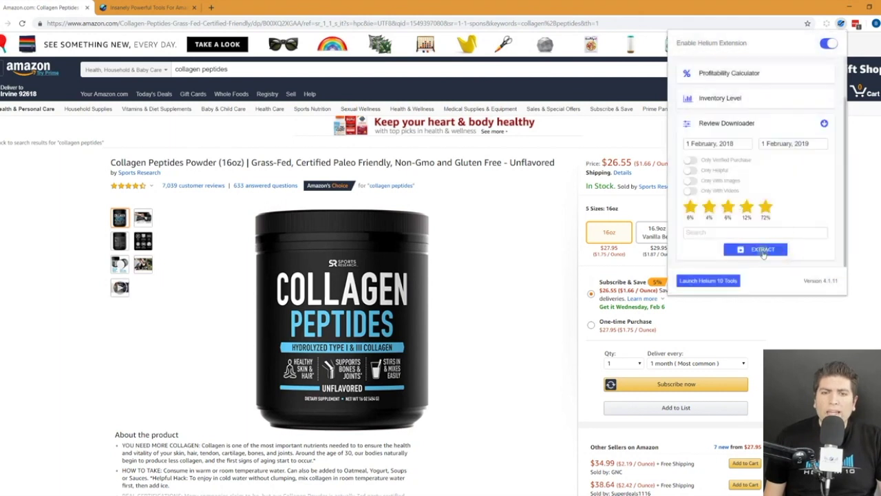
click(760, 251)
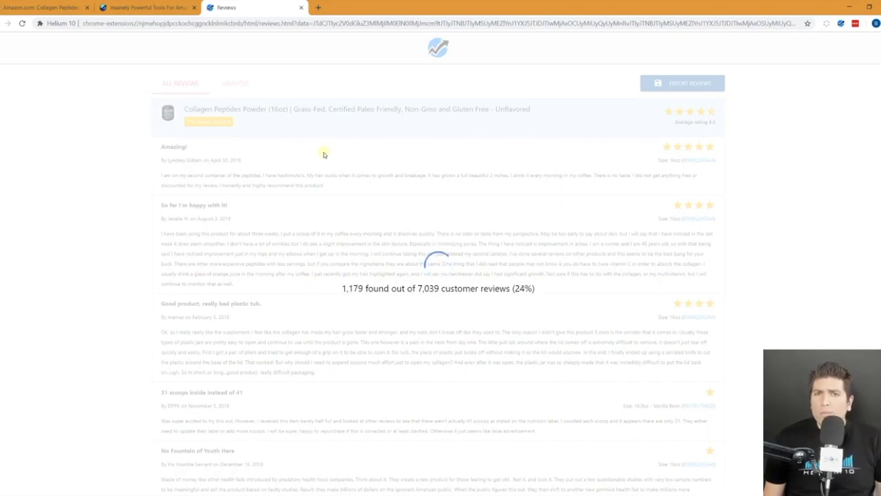
- Return to the product listing, reopen the Review Downloader and limit its star filter to five-star reviews only
click(43, 9)
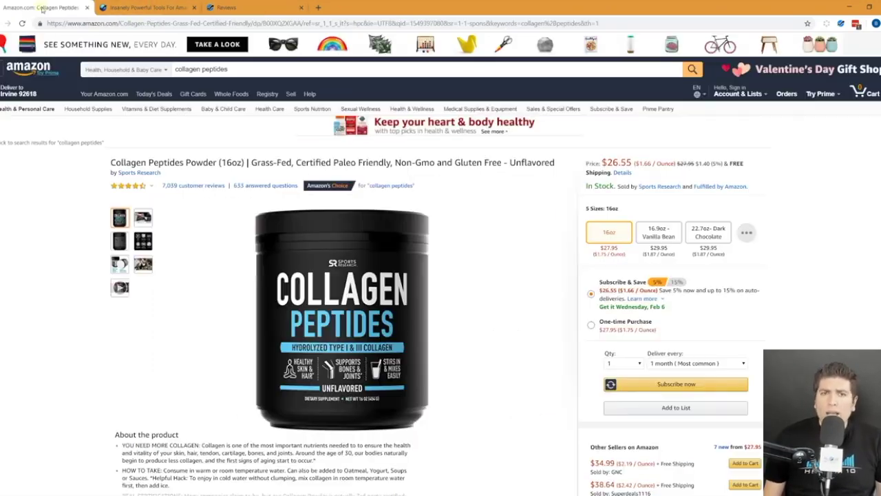
click(840, 23)
click(769, 175)
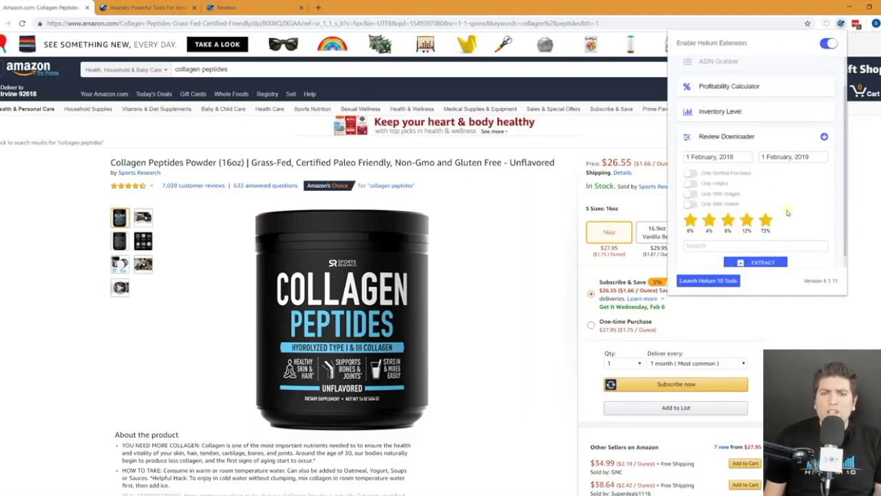
scroll(757, 200, down, 1)
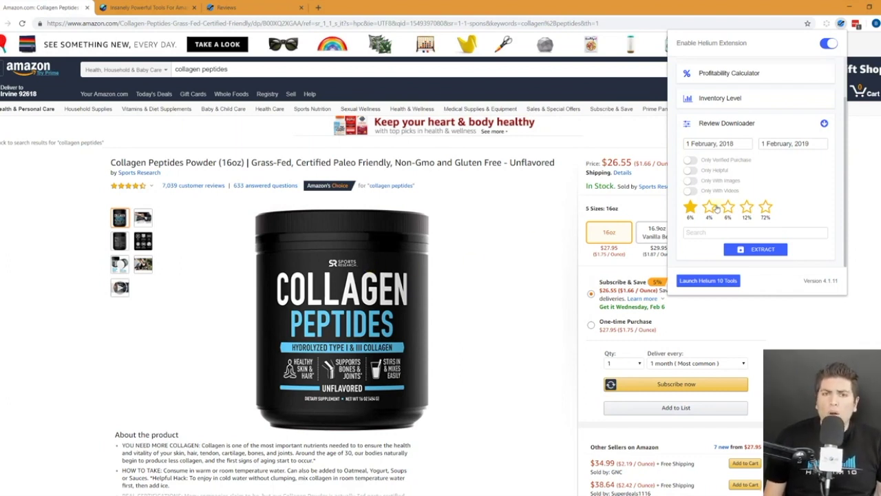
click(767, 210)
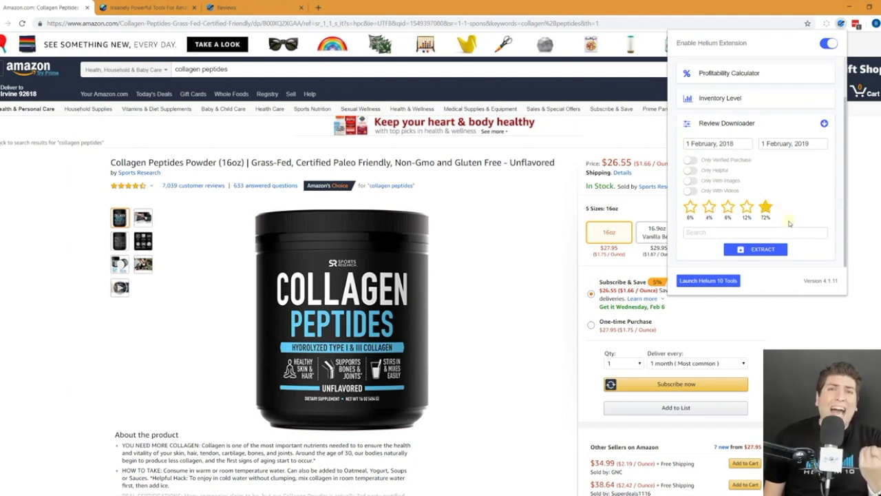
click(755, 249)
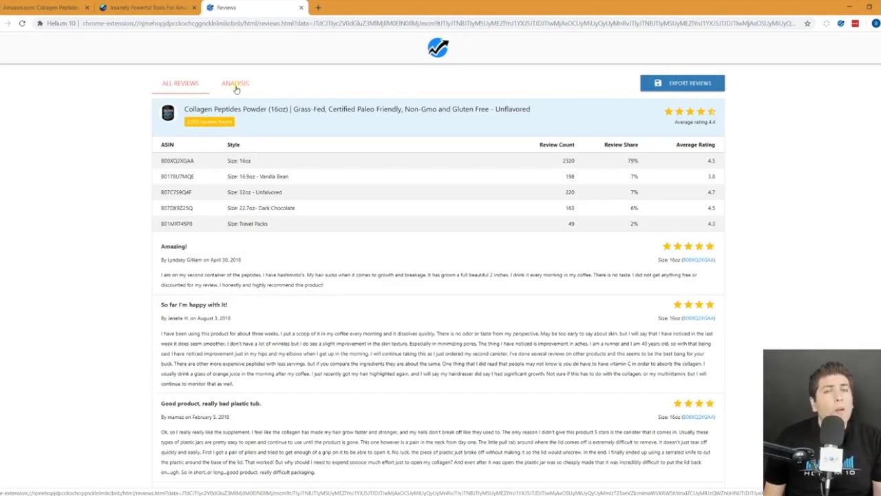
- Open the phrase analysis of the extracted reviews and examine the reviews containing "in my coffee"
click(235, 84)
scroll(378, 195, down, 1)
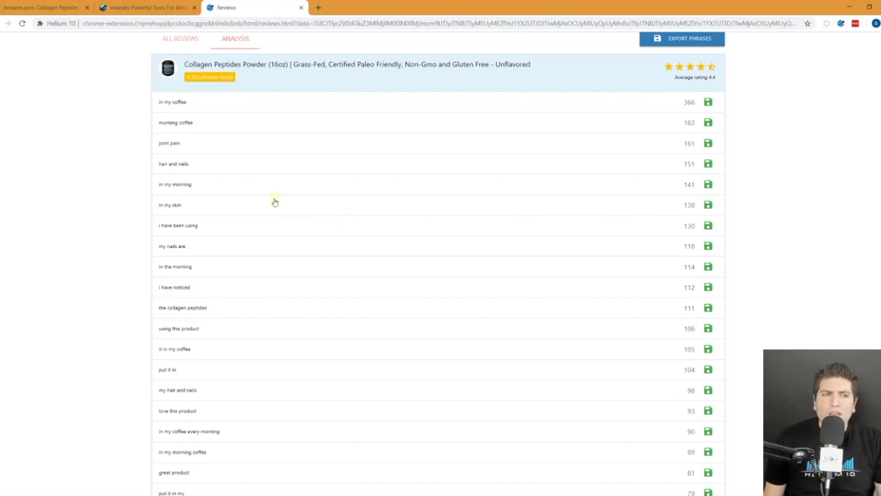
click(185, 107)
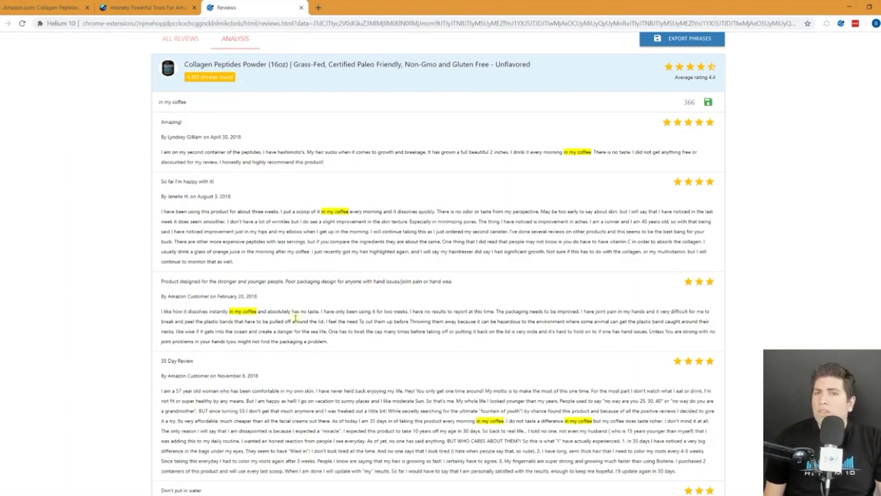
- Switch to the Helium 10 website, enter the members' dashboard and open the Profits tool
click(40, 7)
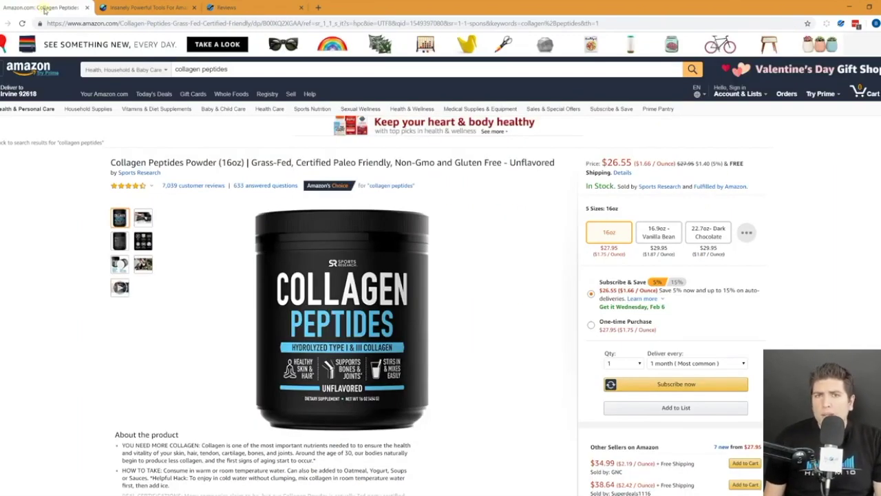
click(146, 7)
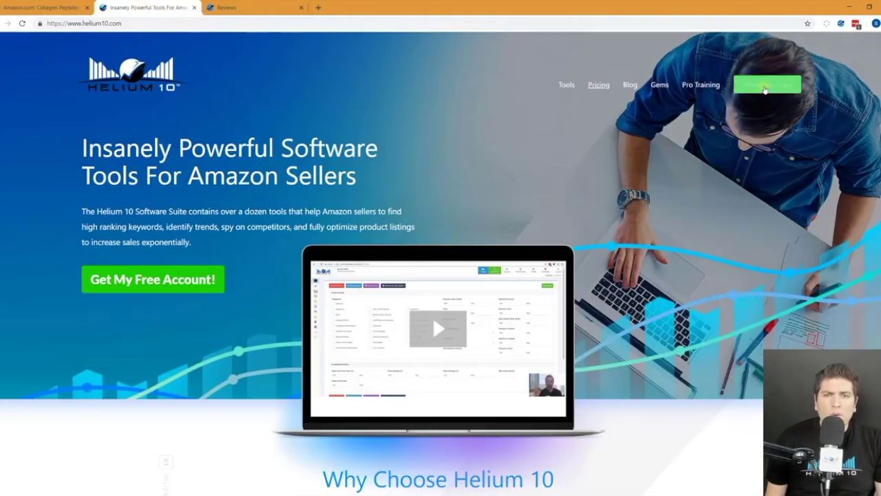
click(760, 86)
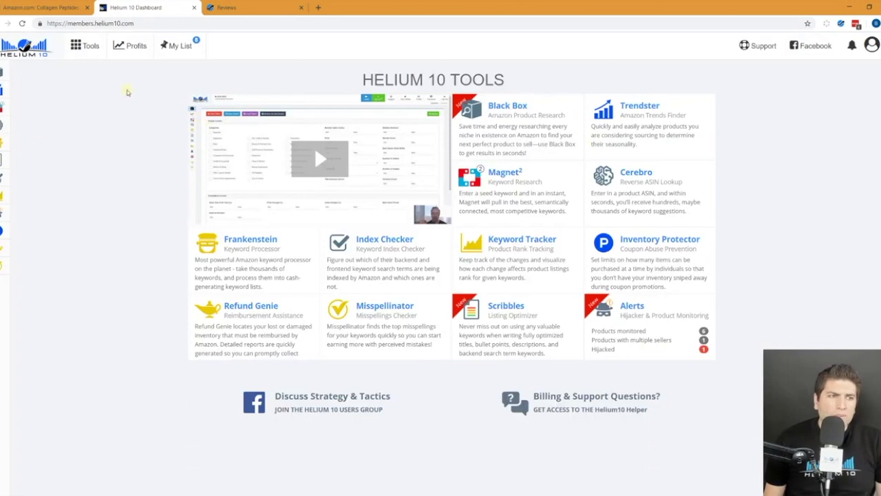
mouse_move(3, 71)
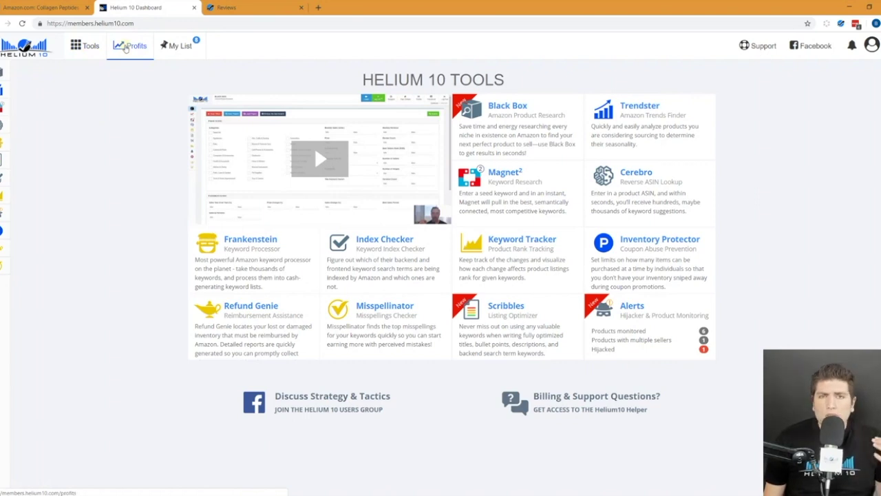
click(125, 48)
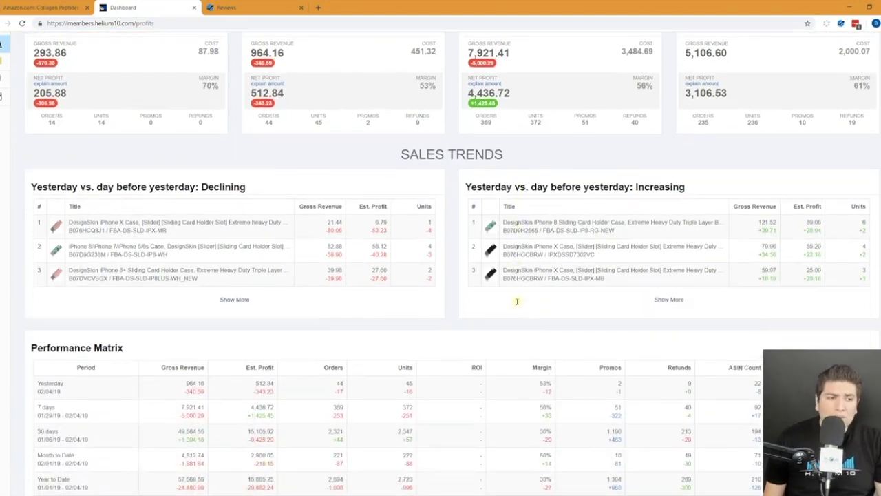
- Review the Profits dashboard's sales trends, performance matrix, units sold, estimated net profit, inventory levels and bestsellers
scroll(516, 303, down, 6)
mouse_move(512, 298)
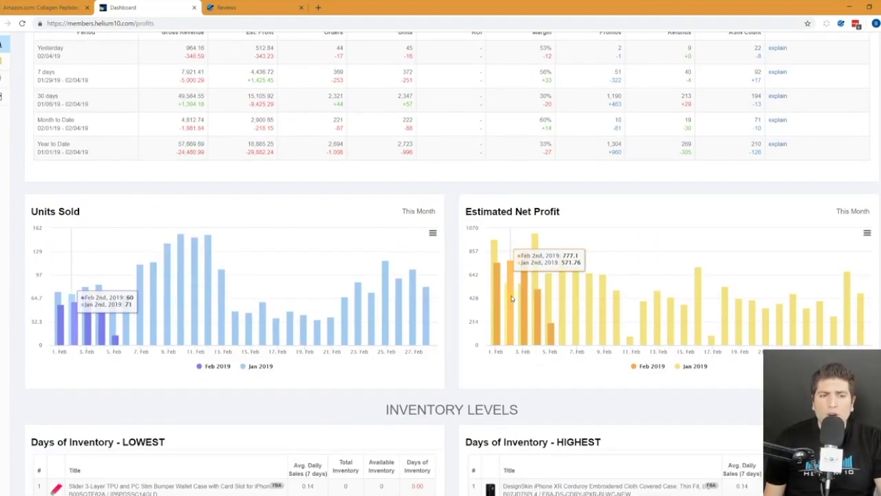
scroll(511, 297, down, 3)
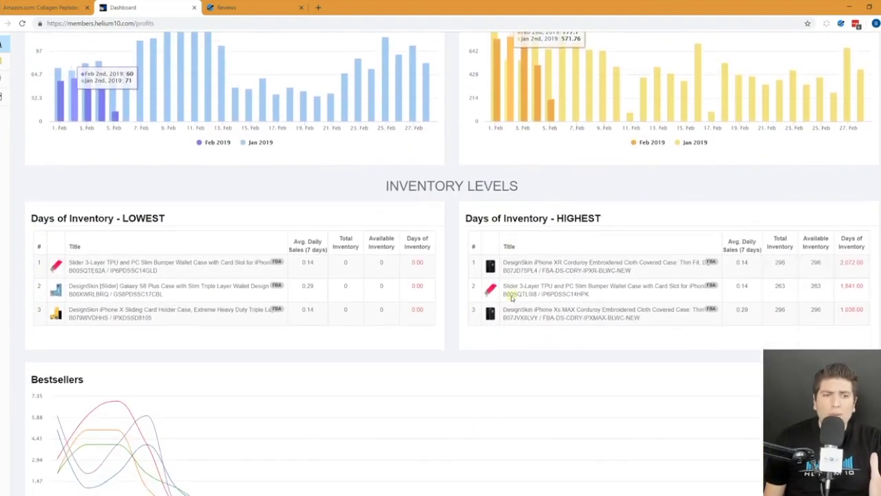
scroll(435, 275, up, 1)
scroll(482, 322, down, 4)
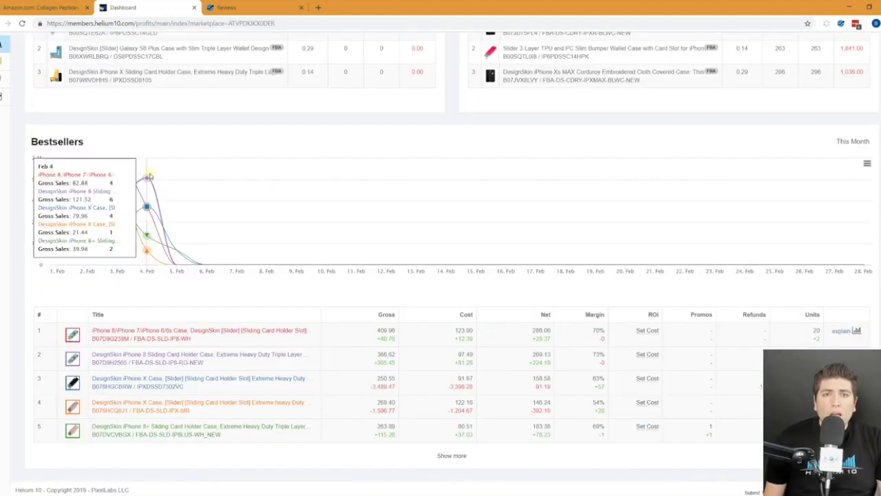
scroll(149, 176, up, 8)
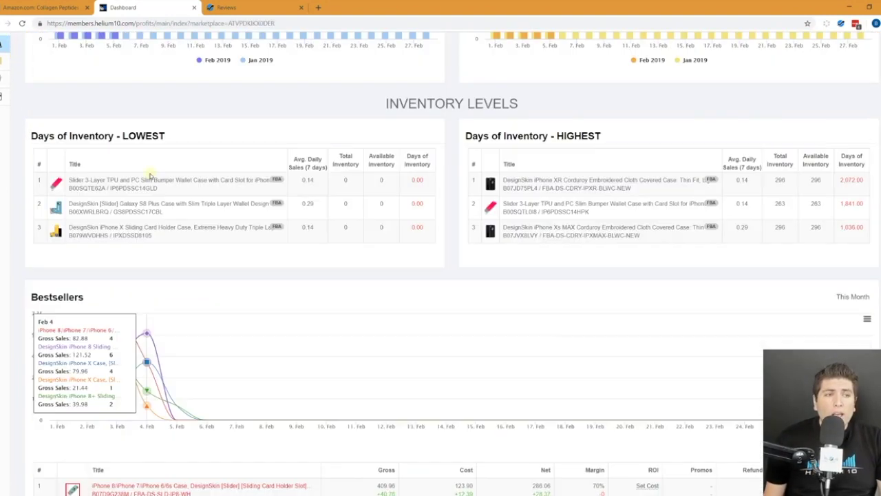
- Open the Expenses page of the Profits tool and show the expenses for the previous year, 2018
mouse_move(6, 92)
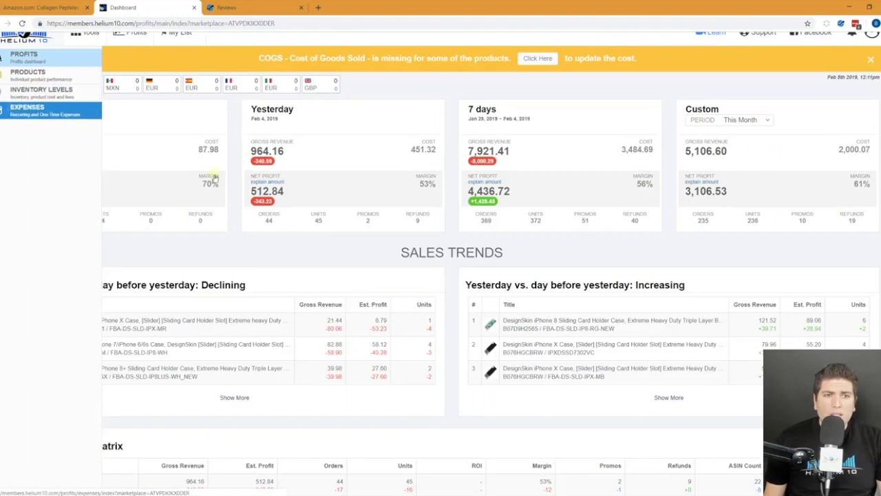
click(13, 110)
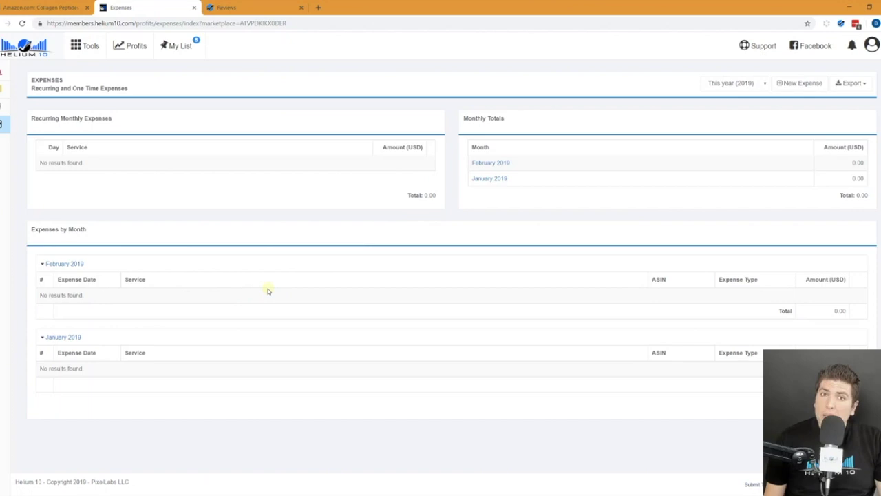
mouse_move(34, 149)
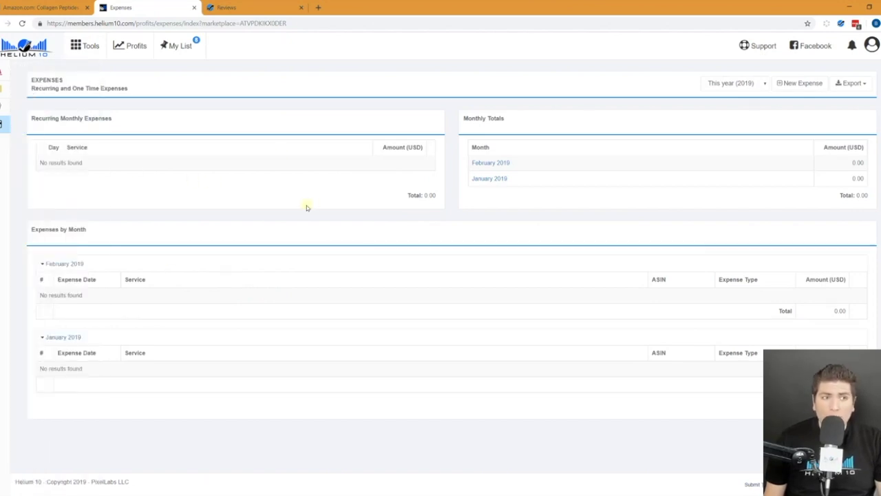
click(744, 89)
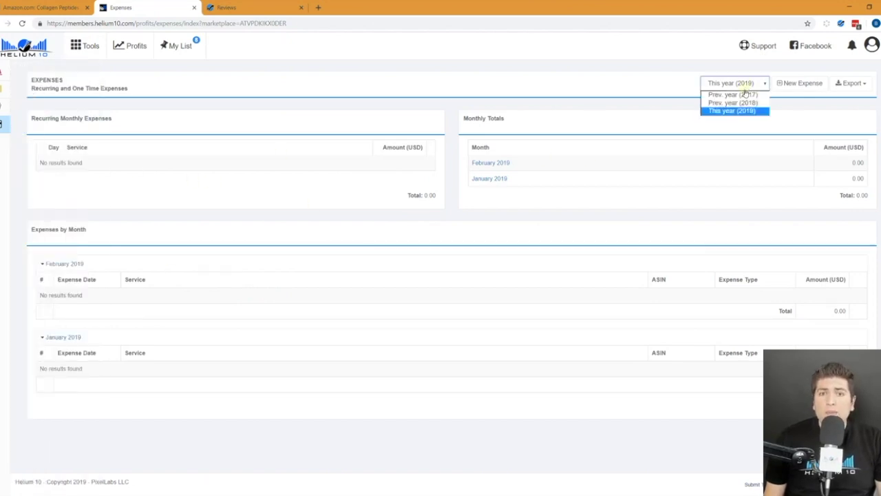
click(748, 102)
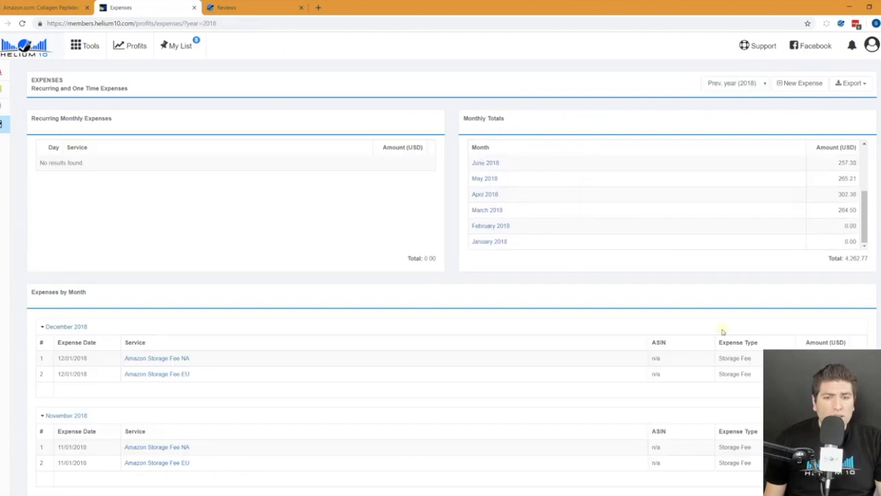
- Open the December 2018 Amazon Storage Fee NA expense and look through its per-product storage fee details
click(173, 359)
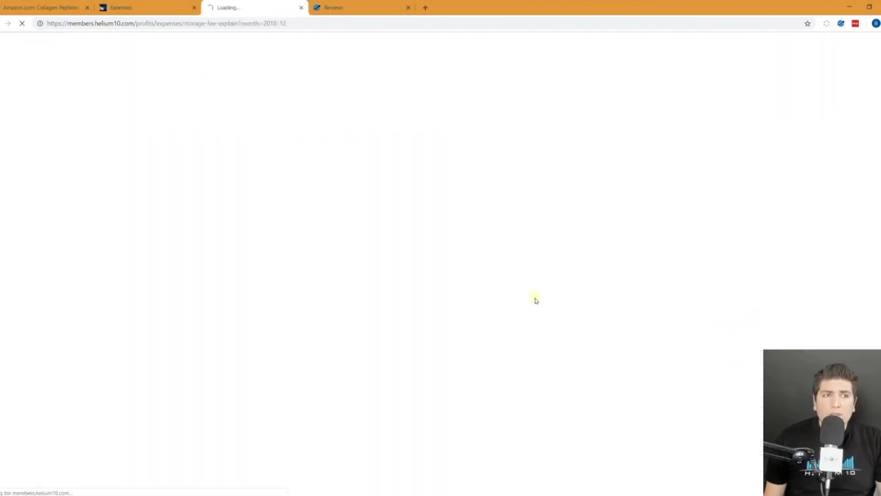
click(157, 8)
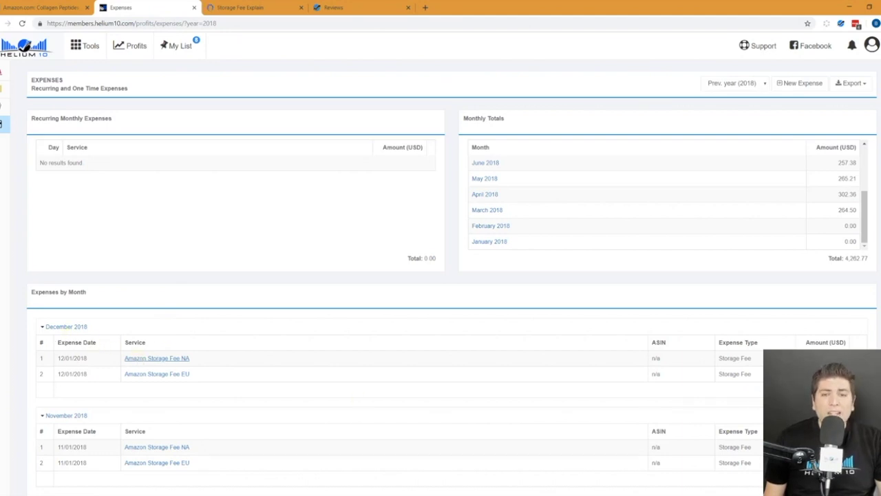
click(277, 8)
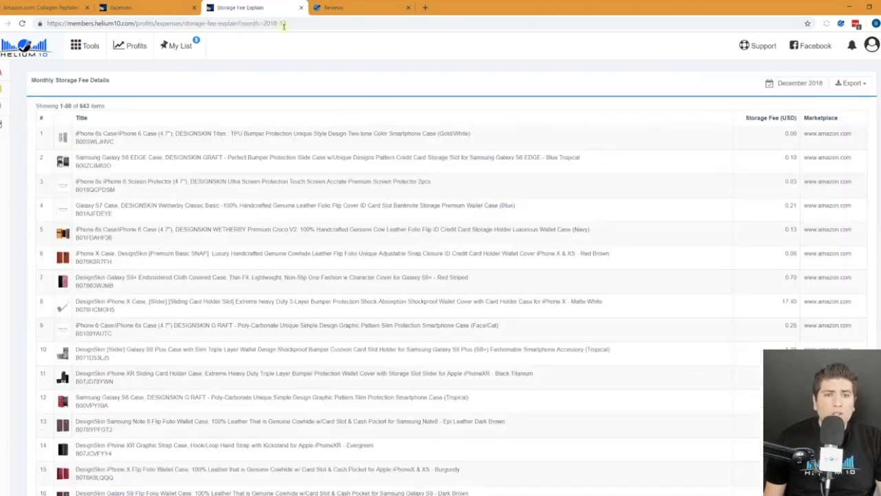
scroll(553, 242, down, 7)
scroll(553, 243, up, 7)
scroll(554, 242, down, 10)
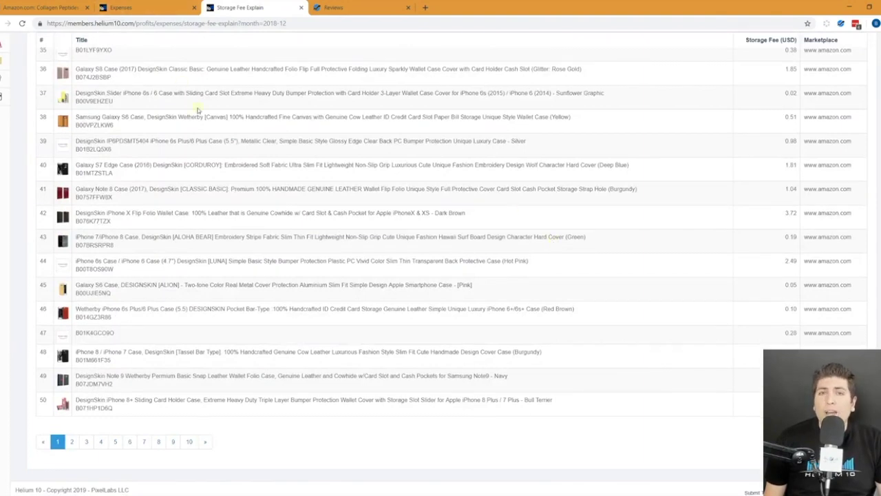
scroll(209, 96, up, 5)
scroll(217, 107, up, 7)
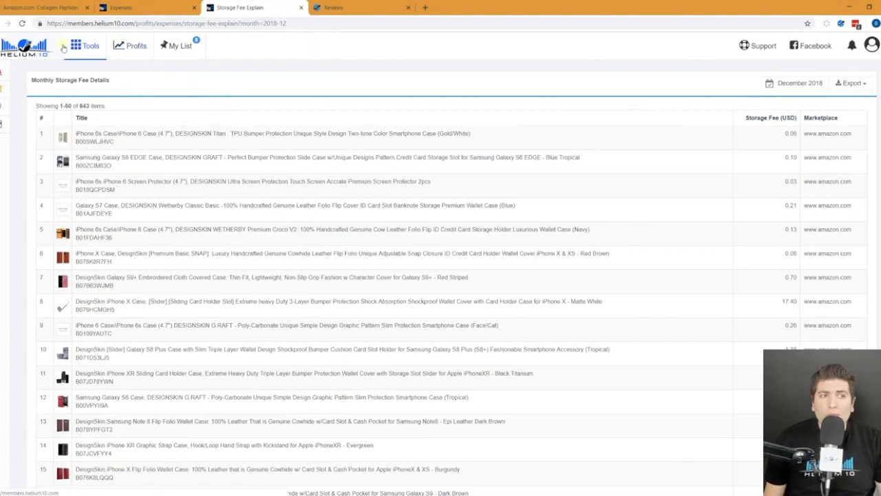
- Return to the members' dashboard and open the Black Box product research tool
click(38, 49)
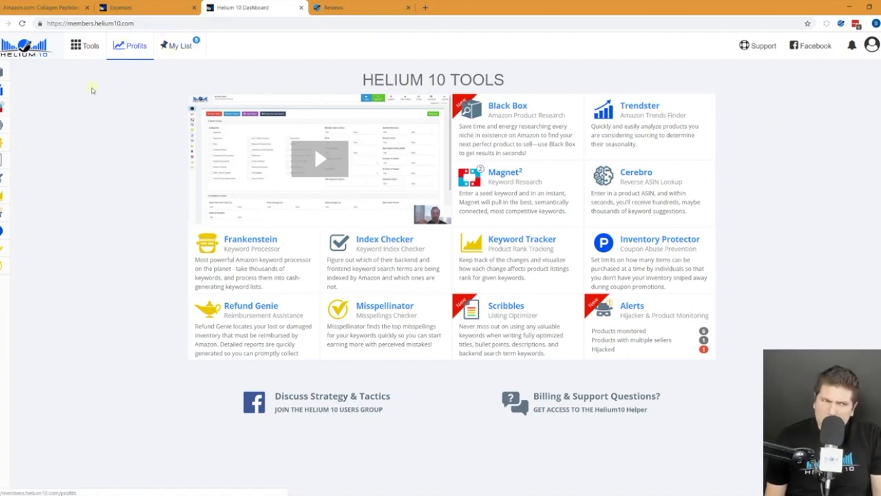
mouse_move(24, 109)
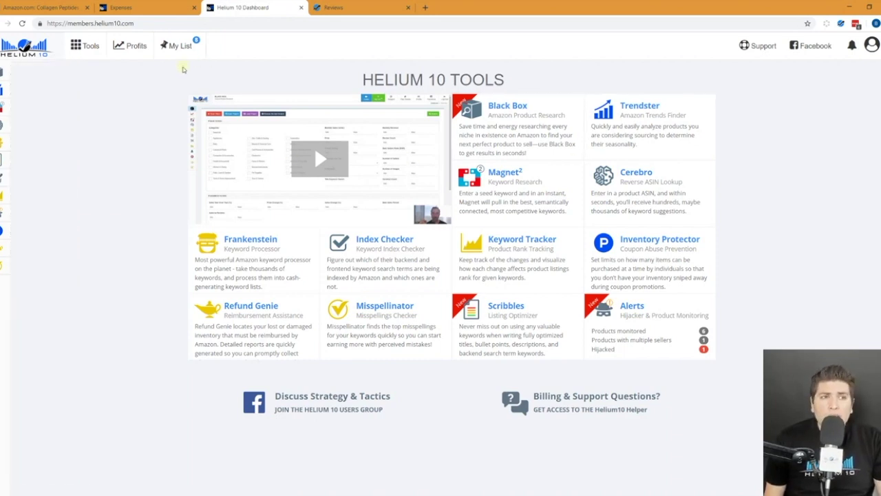
click(8, 73)
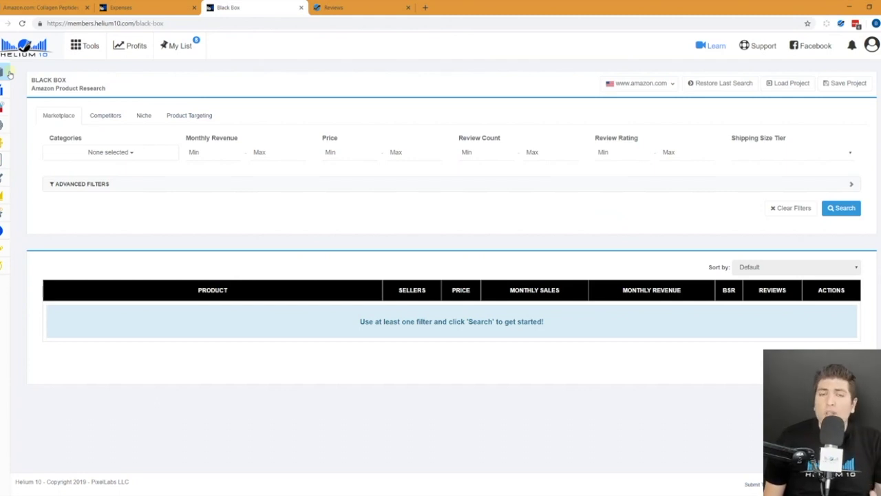
- Expand Black Box's advanced filters, select the Baby category and set the price range from 15 to 25
click(252, 182)
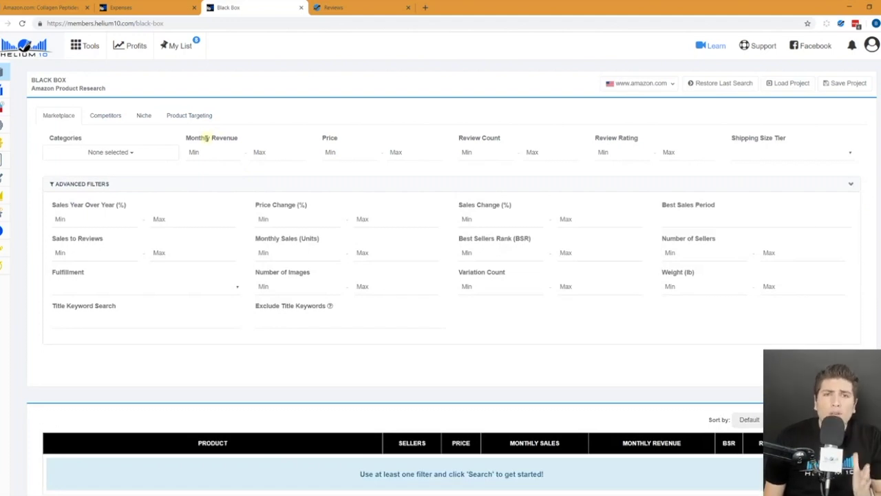
click(122, 155)
click(79, 210)
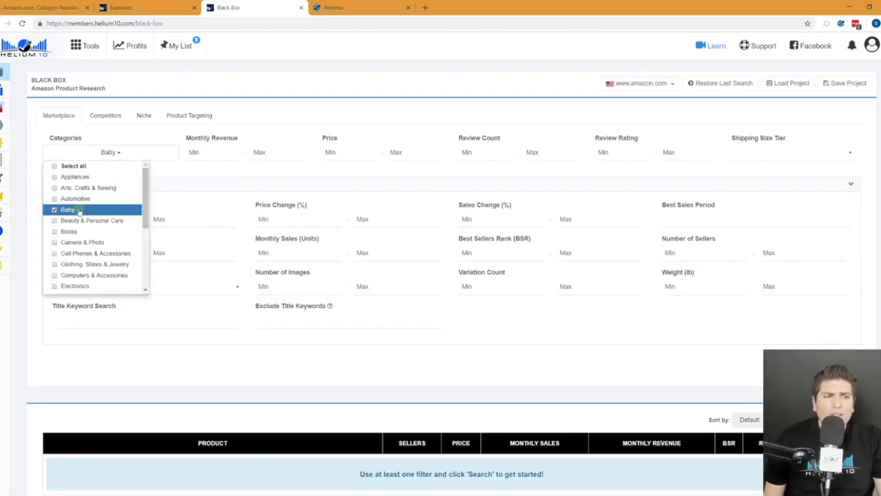
click(343, 153)
text(15)
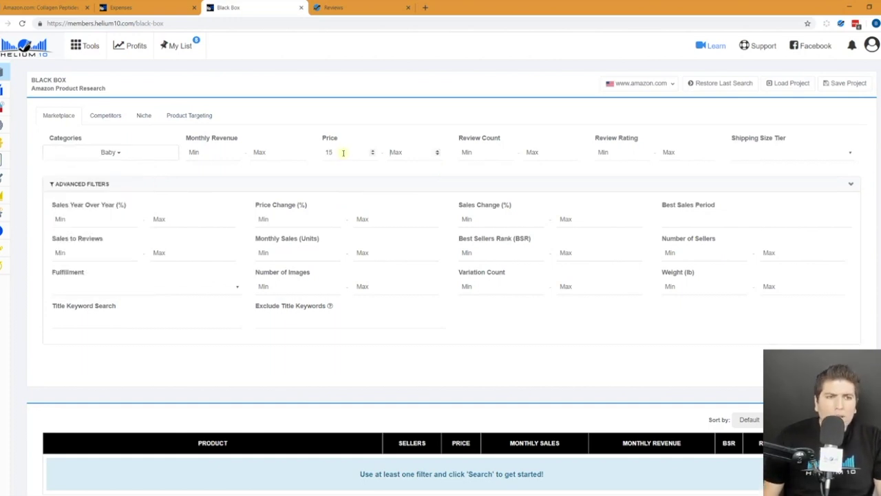
click(425, 152)
text(25)
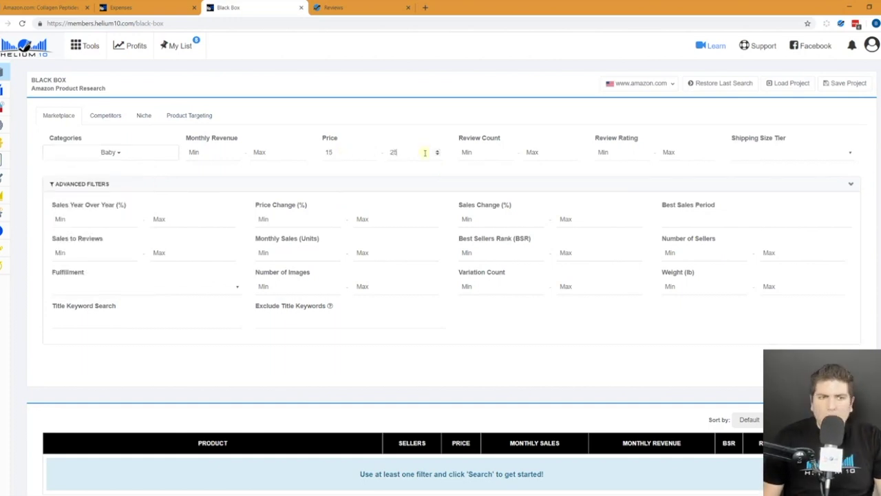
- Limit the review count to 50, the review rating to 3.5 and the number of images to 4, and run the product search
click(532, 152)
text(50)
click(672, 152)
text(3.)
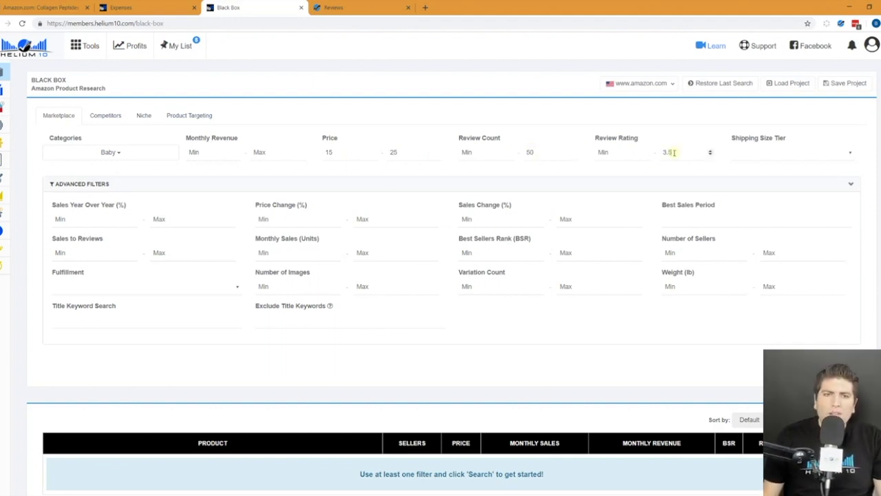
text(5)
click(382, 286)
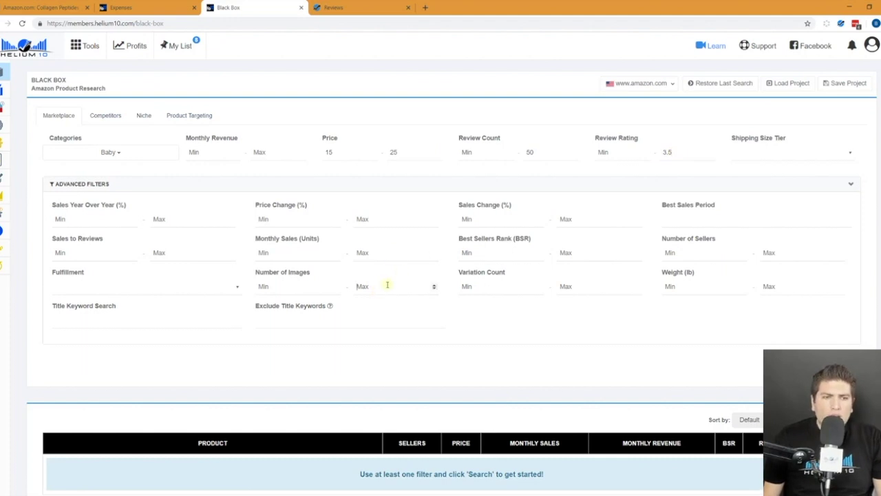
text(4)
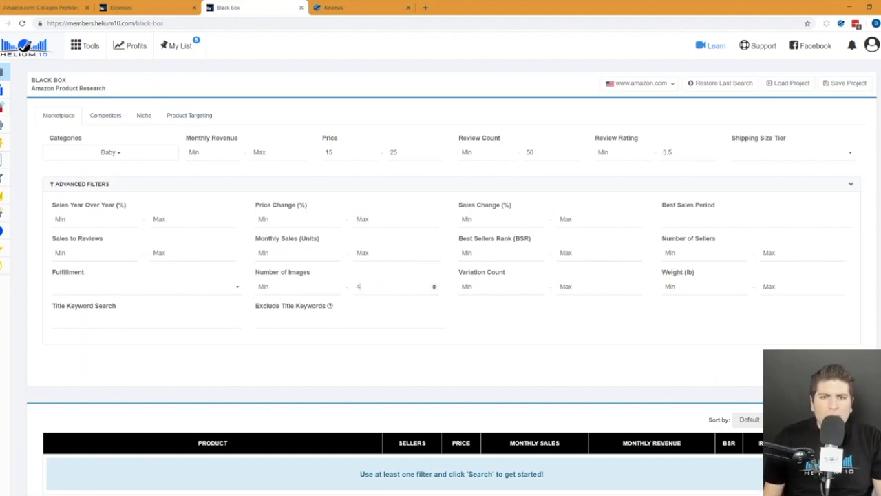
key(Return)
- Look through the Baby products found and return to the search filters
scroll(360, 152, up, 4)
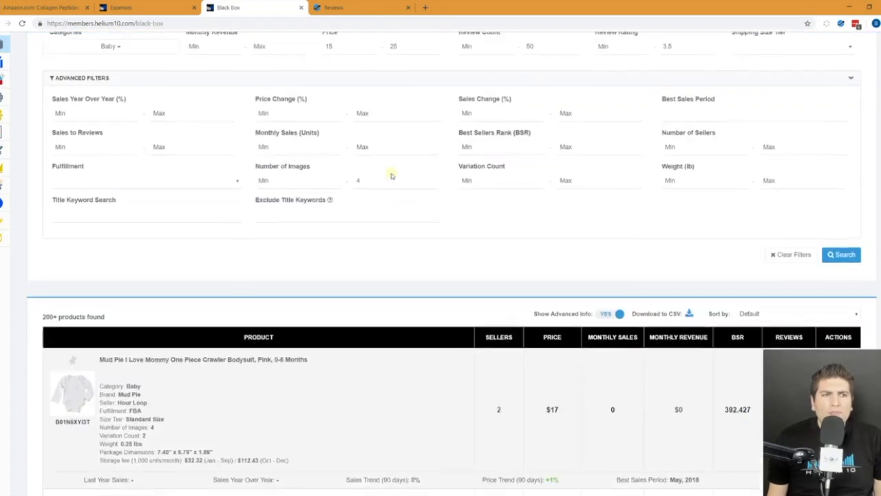
scroll(334, 257, down, 3)
scroll(430, 256, down, 5)
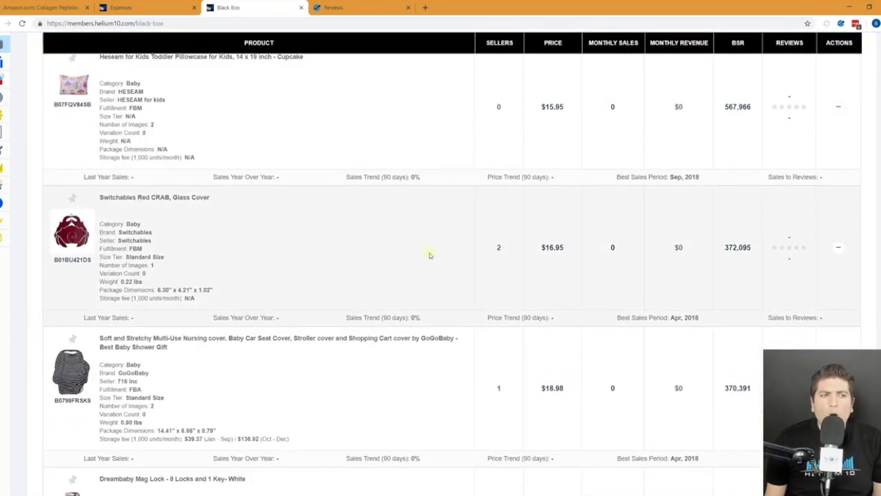
scroll(429, 255, down, 10)
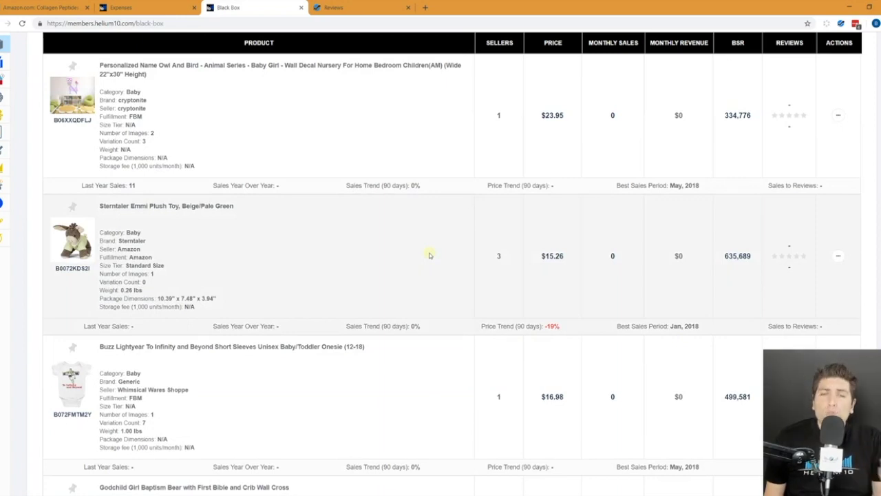
scroll(430, 256, up, 5)
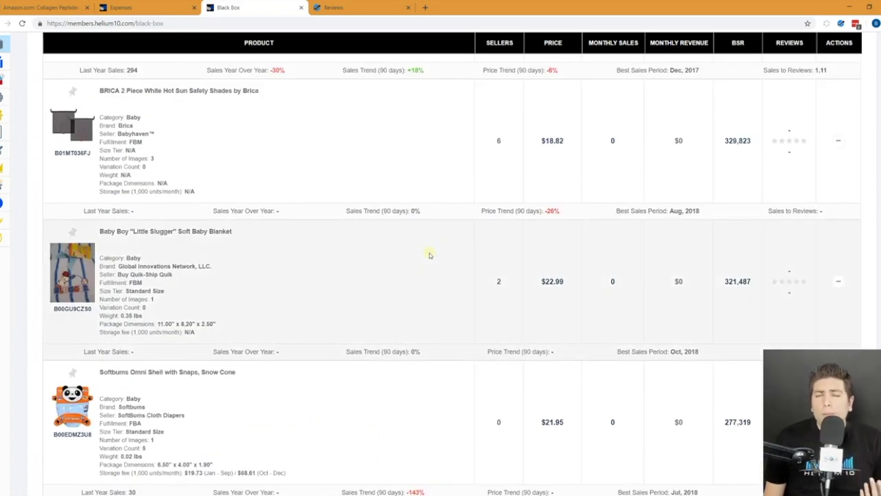
scroll(429, 255, up, 10)
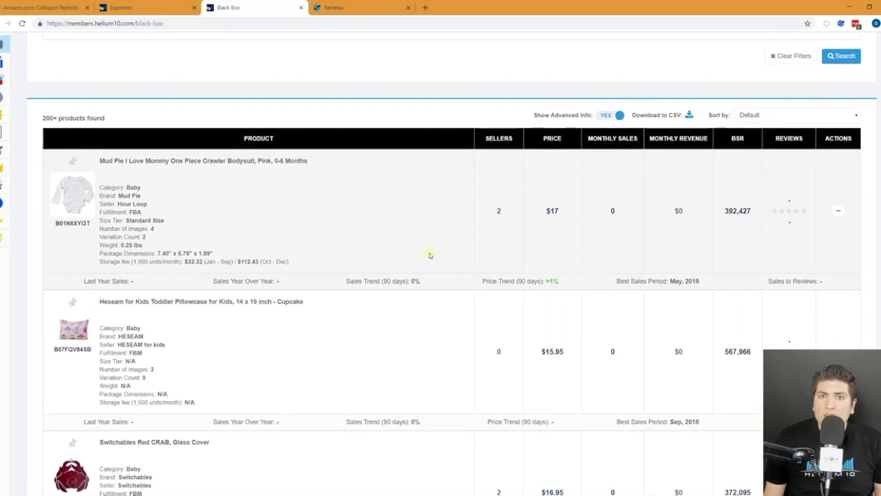
scroll(430, 255, up, 5)
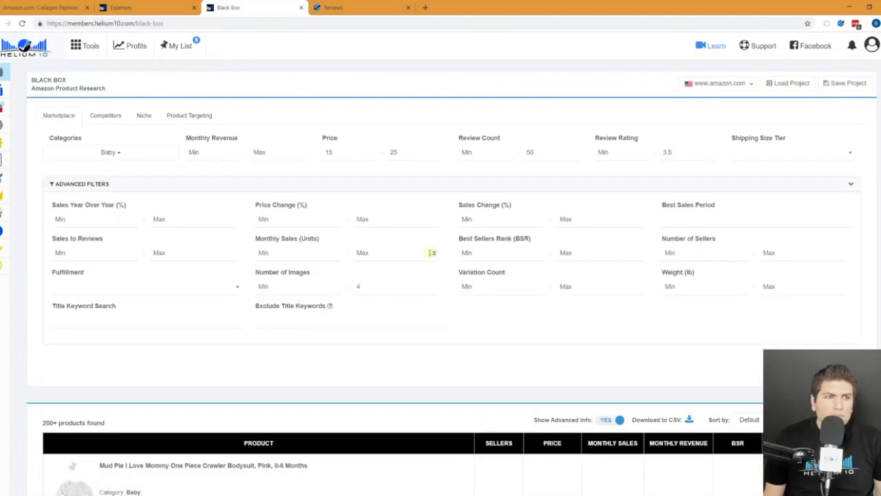
- View Black Box's Competitors and Niche searches and open its Product Targeting search
click(104, 117)
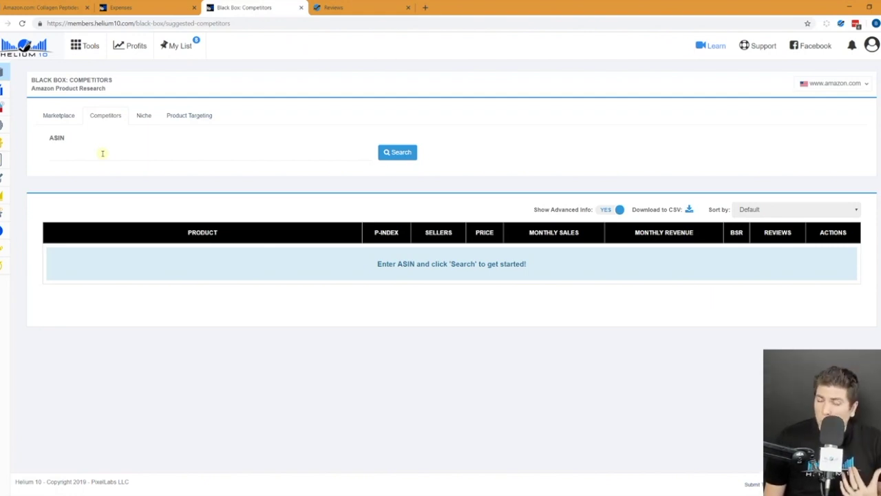
click(152, 120)
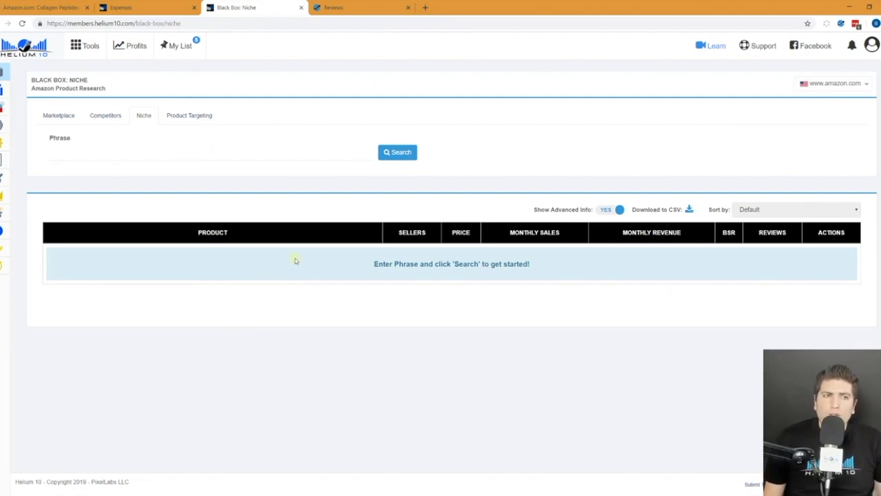
click(192, 118)
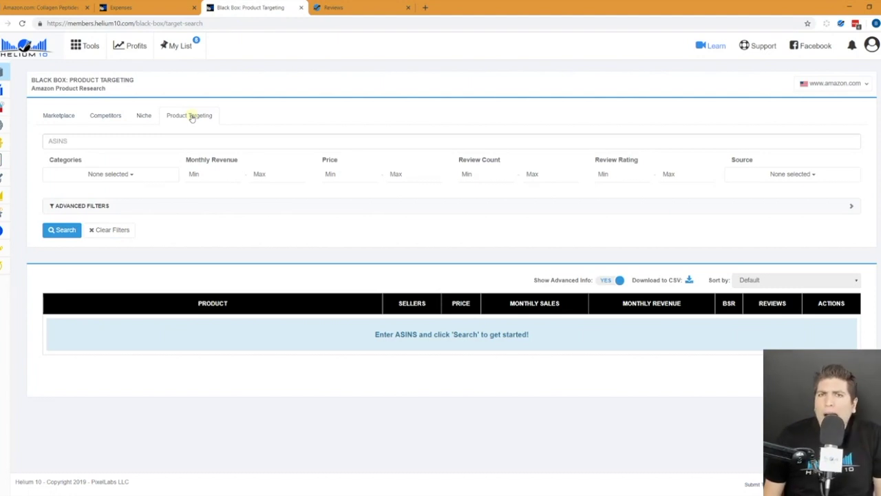
- Switch to the Amazon collagen peptides listing and copy its ASIN, B00XQ2XGAA, from the page address
click(40, 8)
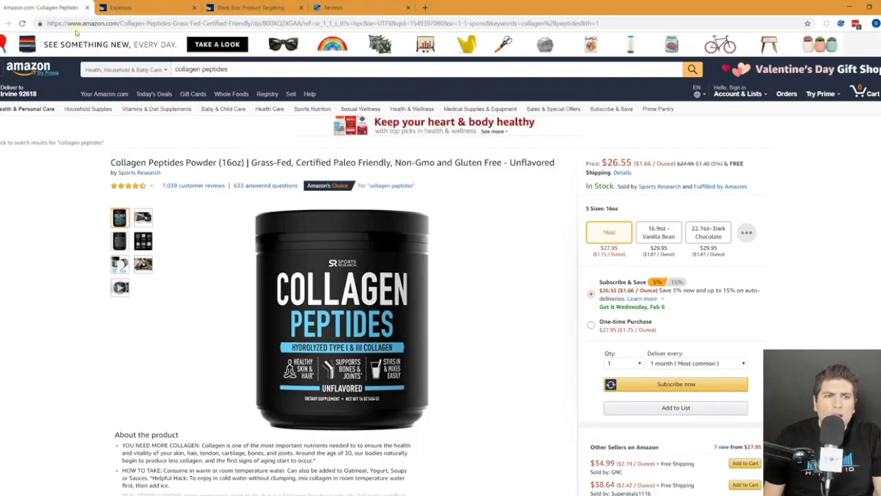
click(286, 25)
double_click(286, 24)
key(ctrl+c)
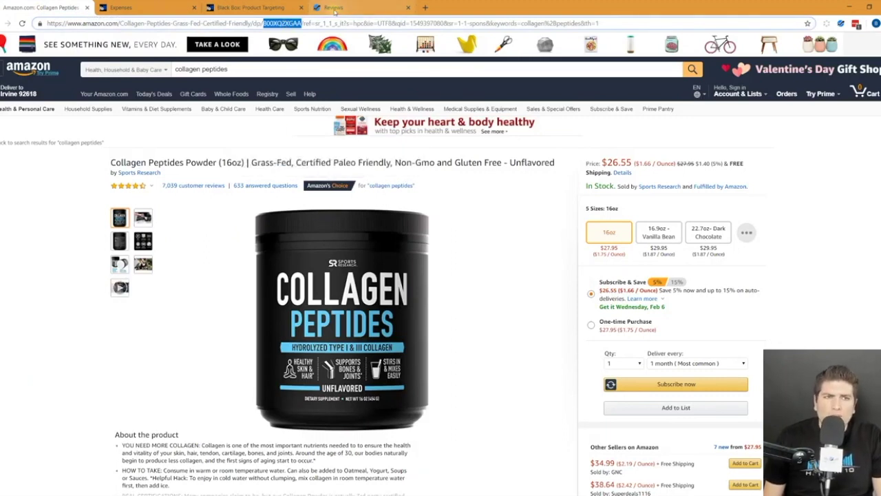
- Return to Black Box Product Targeting and search with the copied ASIN B00XQ2XGAA
click(259, 8)
click(106, 141)
key(ctrl+v)
key(Return)
click(63, 230)
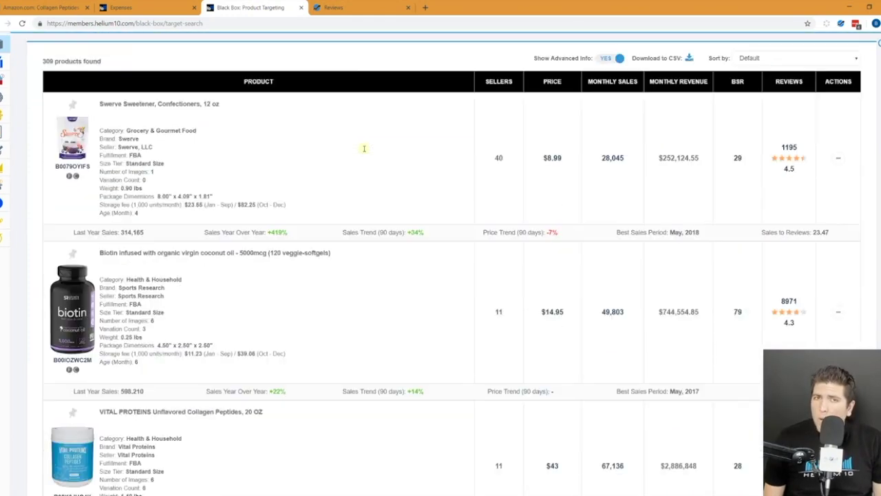
scroll(384, 210, up, 3)
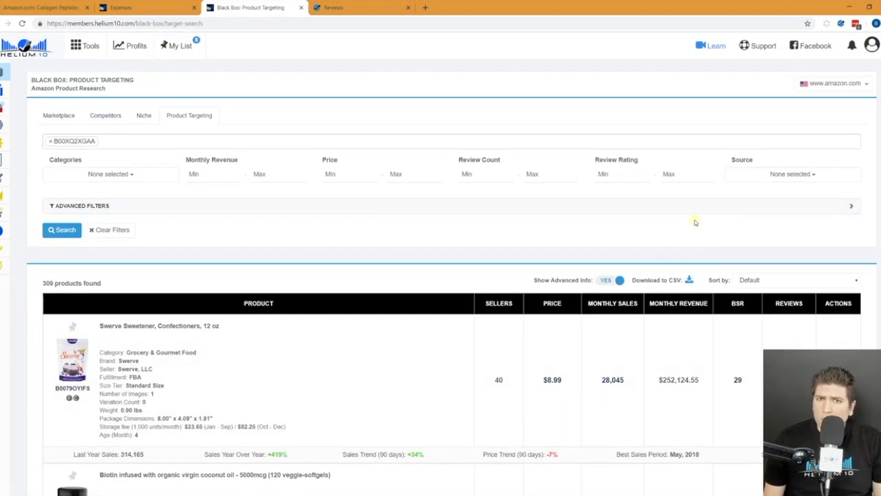
- View the Source filter options and compare them with the frequently bought together and also-bought sections on the Amazon listing
click(828, 177)
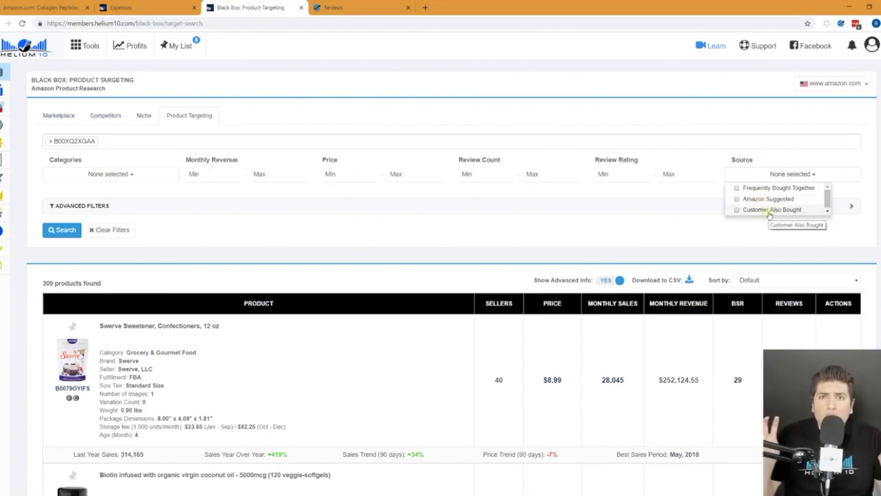
click(41, 8)
scroll(303, 178, down, 5)
scroll(302, 177, down, 5)
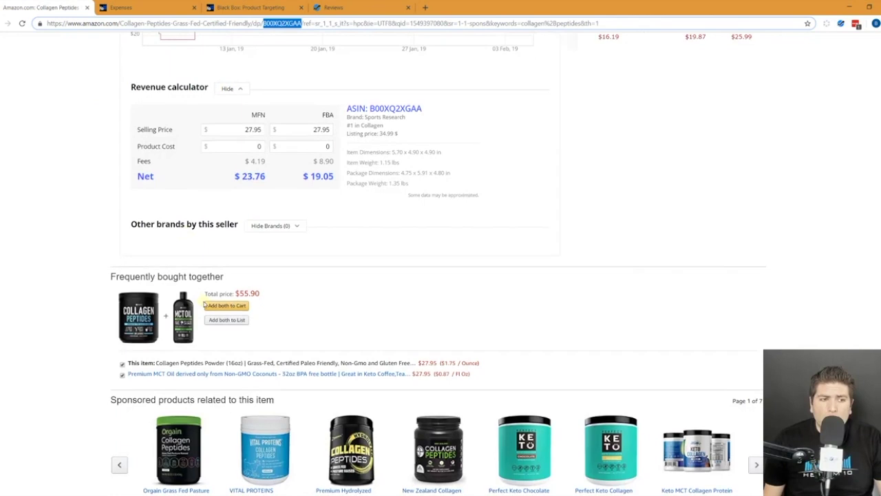
scroll(230, 344, down, 3)
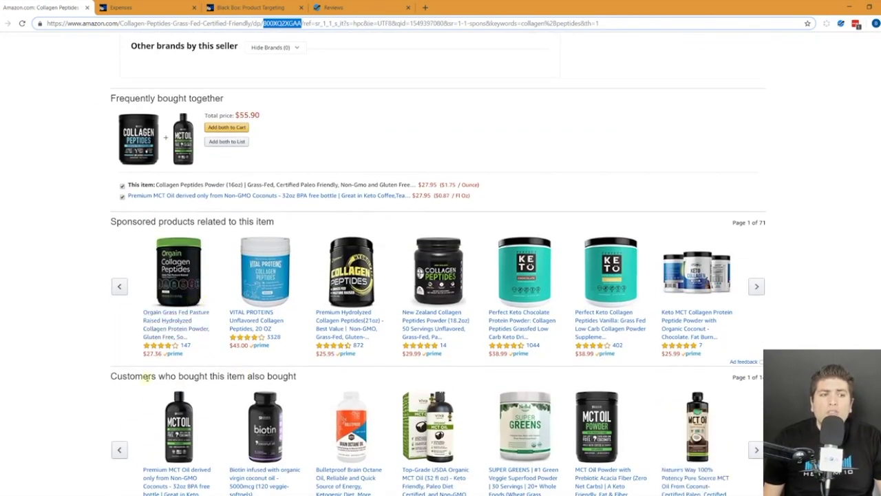
drag(135, 376, 286, 376)
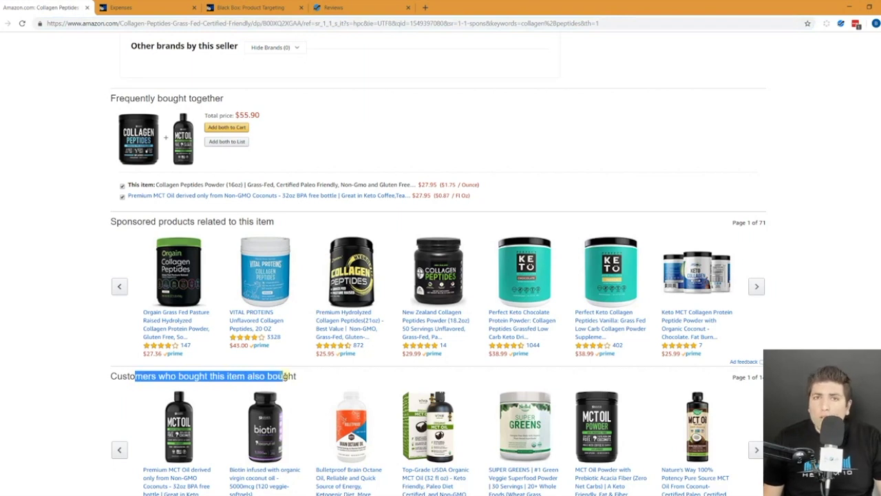
- Return to Black Box Product Targeting and expand its advanced filters
click(157, 7)
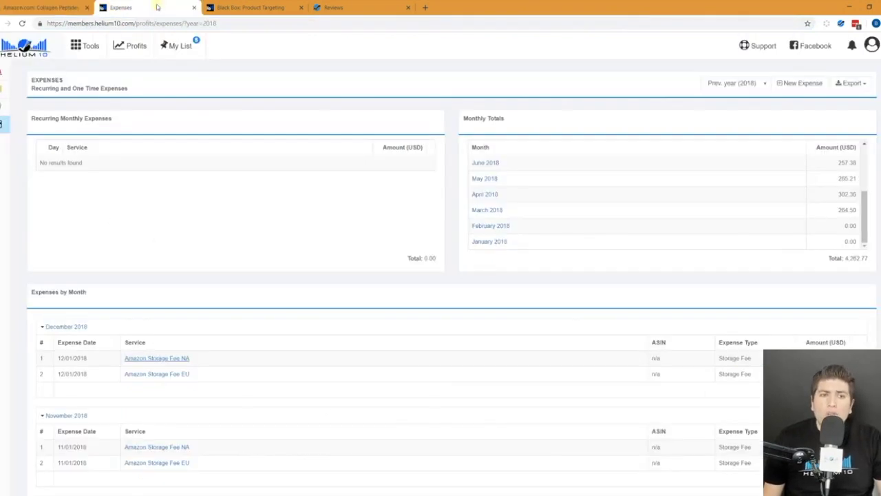
click(234, 8)
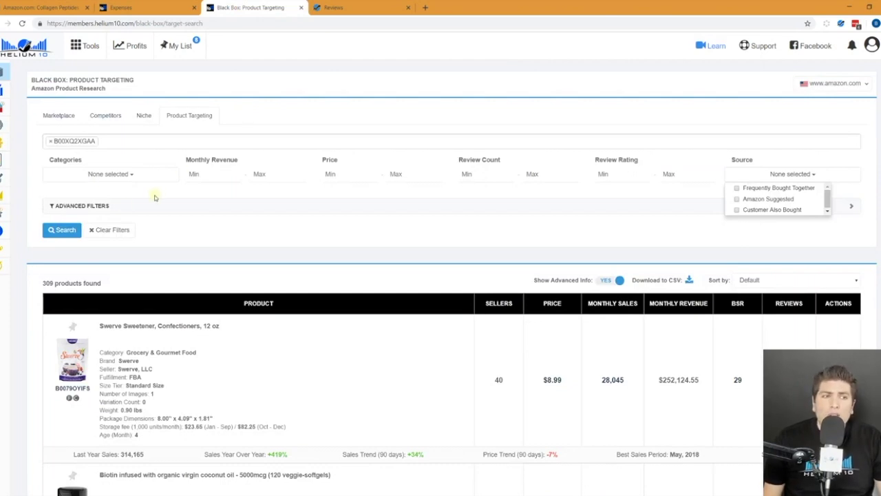
click(125, 206)
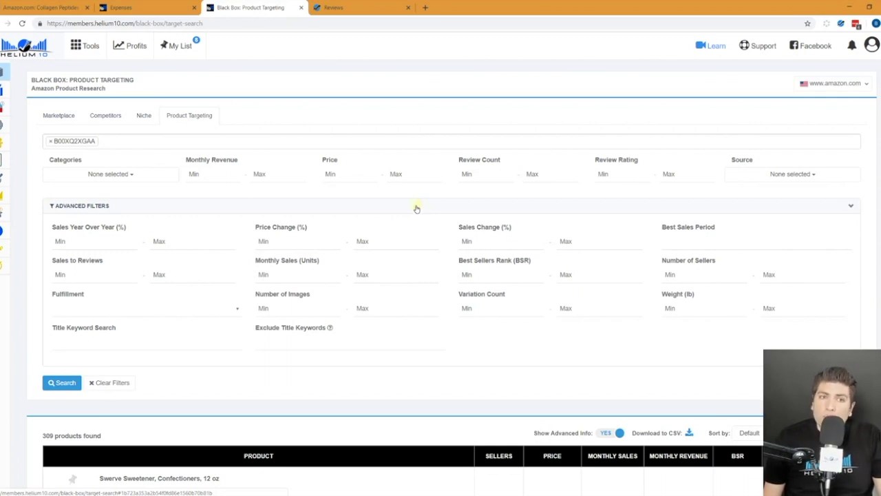
- Open Trendster, run it for ASIN B00XQ2XGAA with the keyword "collagen peptides" over 1 year, and view the trend charts
click(13, 97)
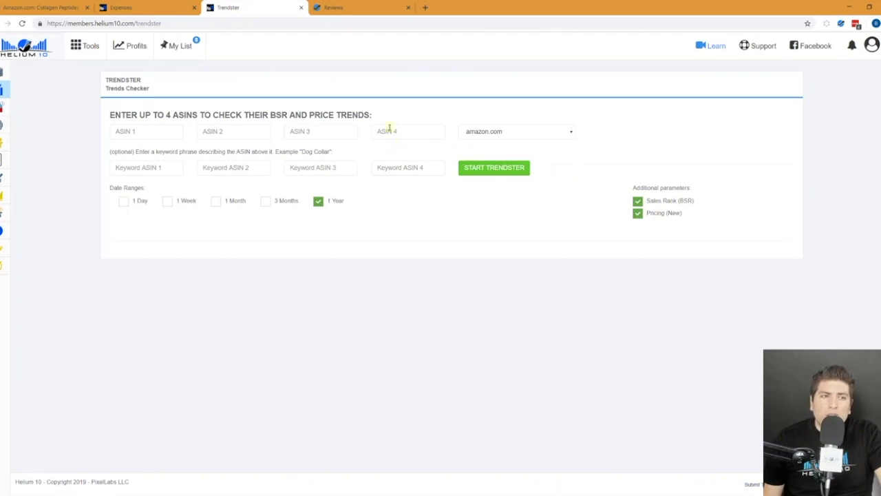
click(165, 127)
key(ctrl+v)
click(172, 165)
text(collagen peptid)
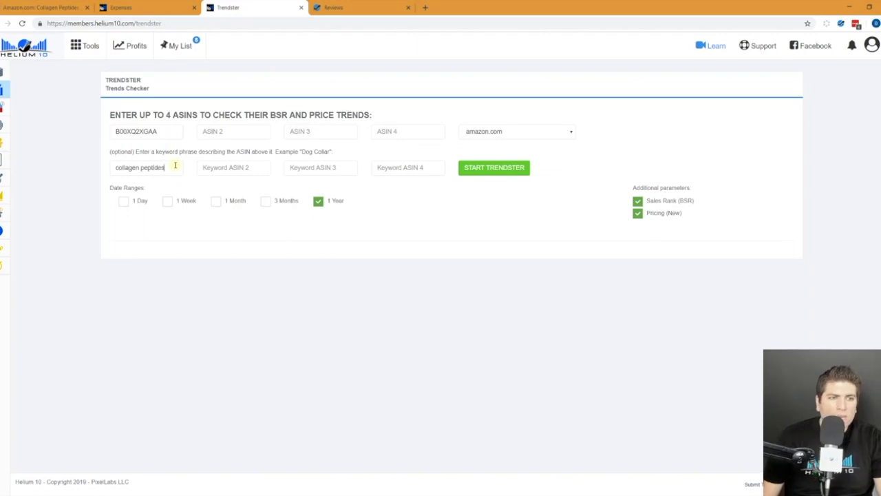
click(478, 171)
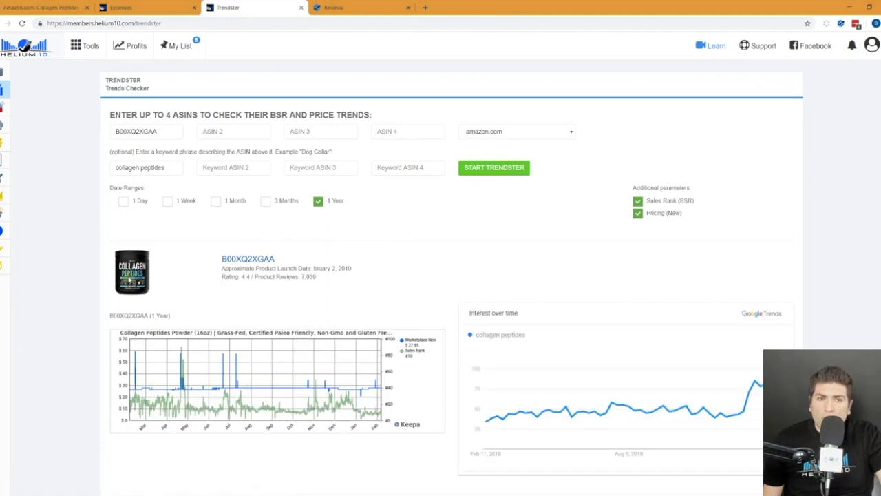
scroll(196, 304, down, 1)
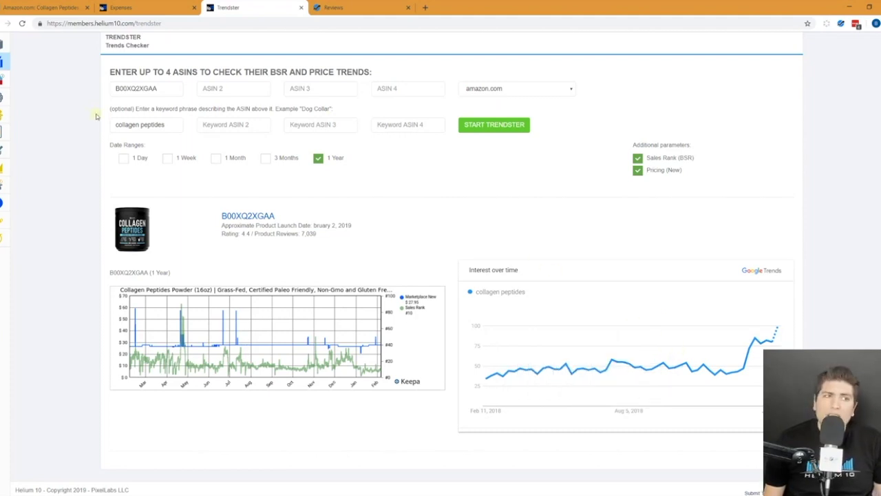
- Open Magnet, search for the keyword "tactical flashlight", and check the Match Type filter options above the results
click(15, 77)
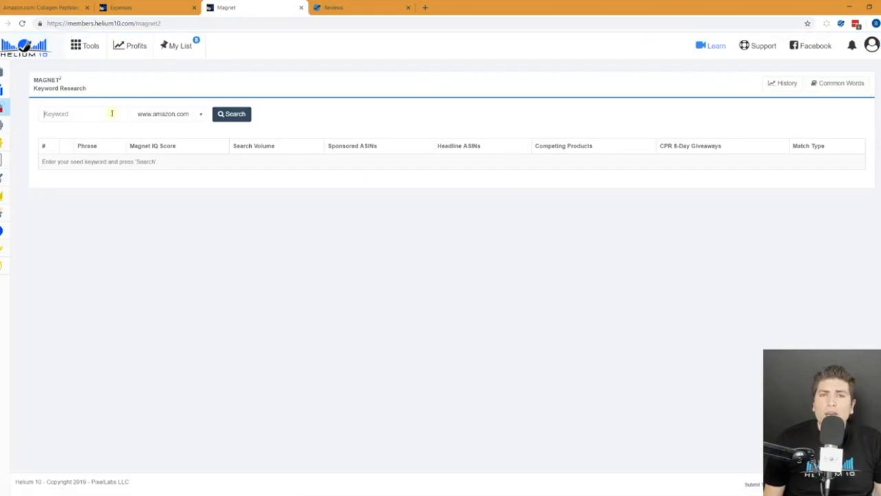
text(tactical fla)
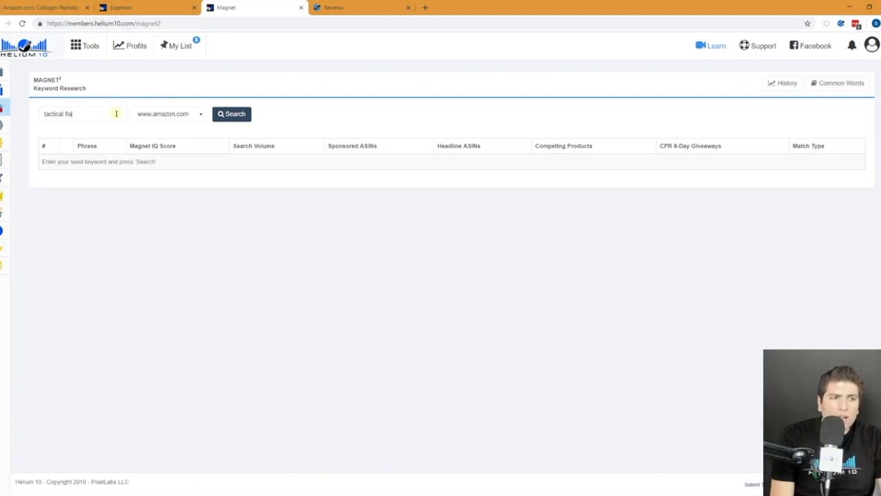
text(shlight)
click(231, 114)
click(393, 321)
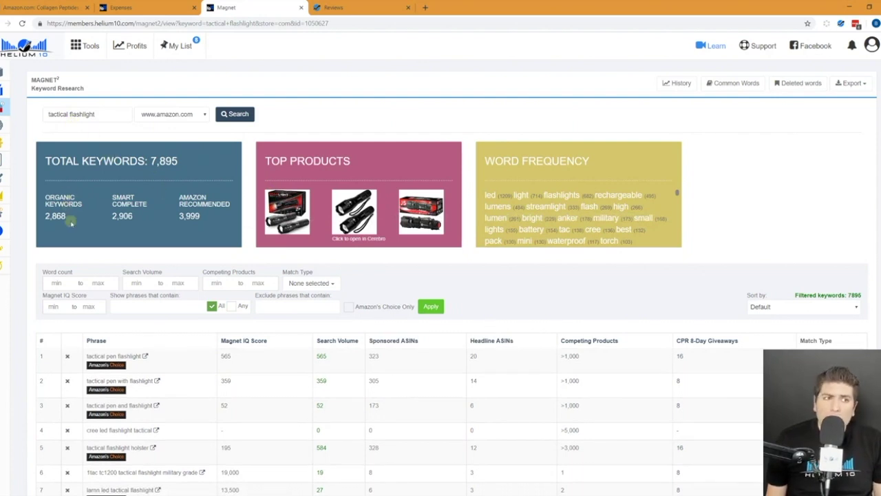
click(318, 283)
click(431, 280)
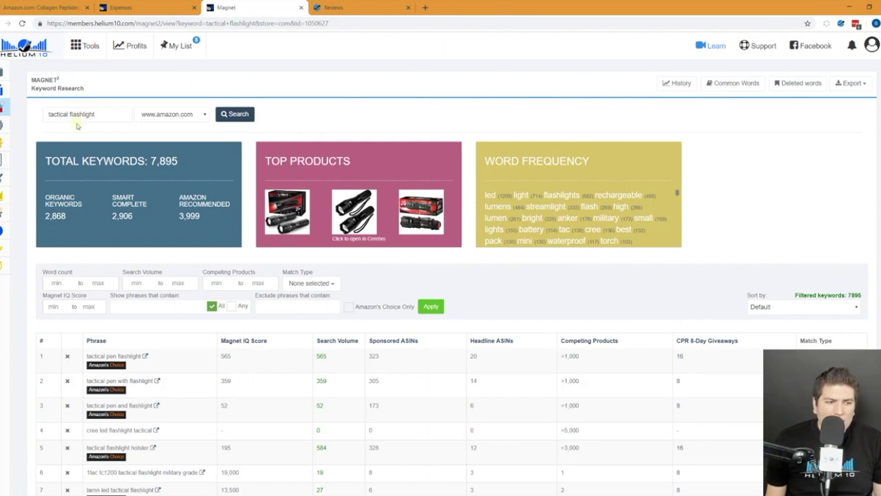
- Filter the tactical flashlight keywords to the Organic match type and look through the resulting phrases
scroll(79, 138, down, 9)
scroll(89, 157, down, 4)
scroll(88, 157, down, 2)
scroll(89, 157, up, 15)
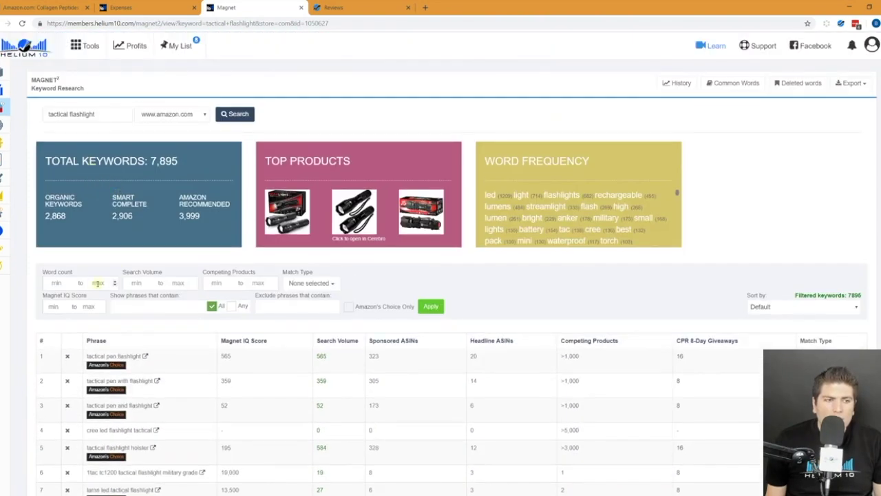
click(307, 283)
click(295, 297)
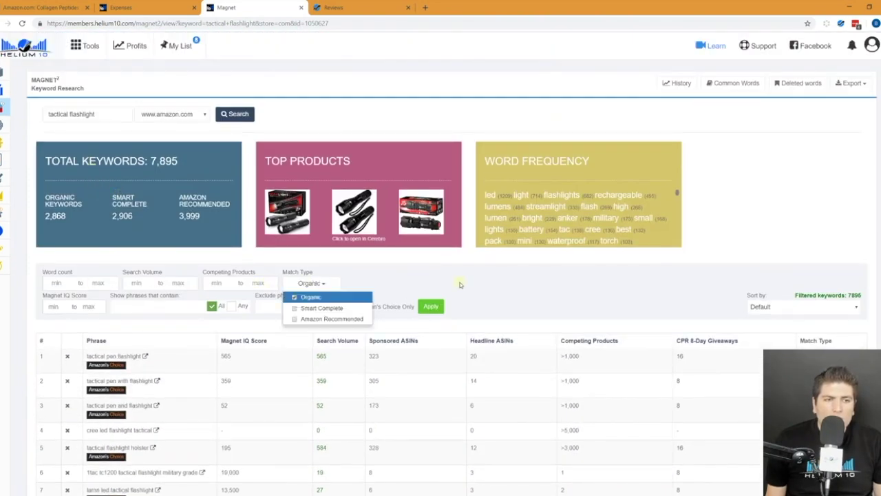
click(430, 305)
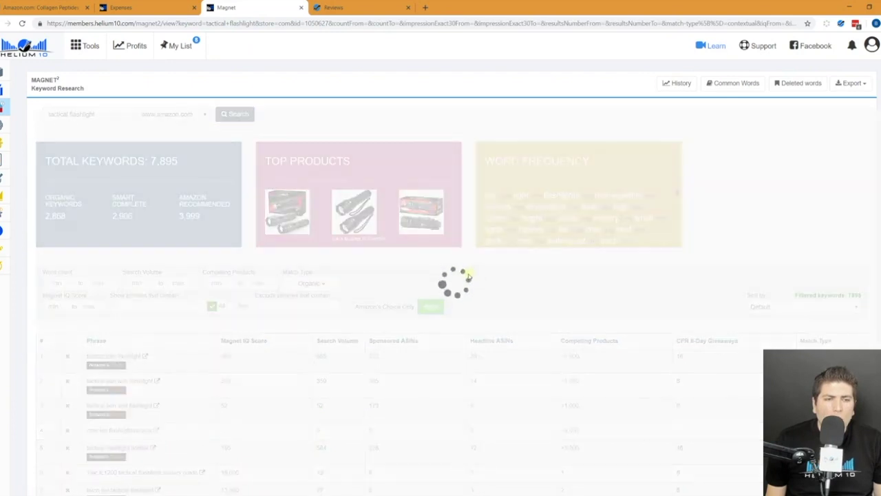
scroll(468, 289, down, 5)
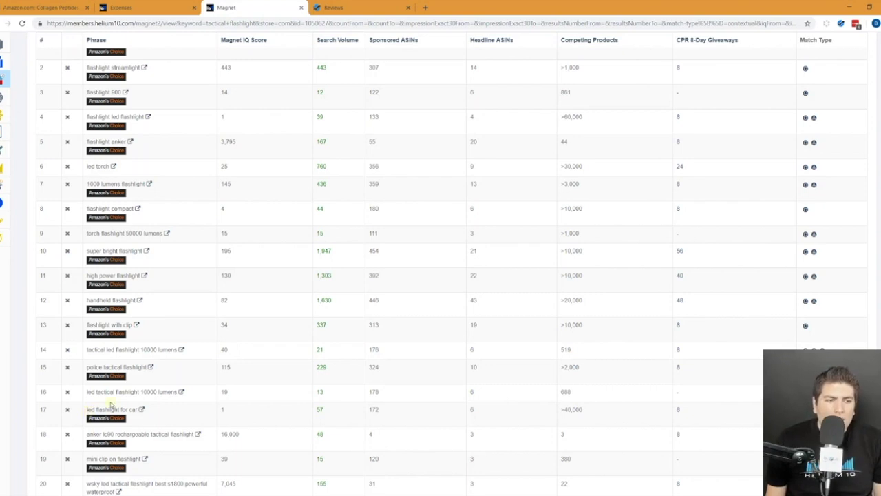
scroll(124, 409, down, 3)
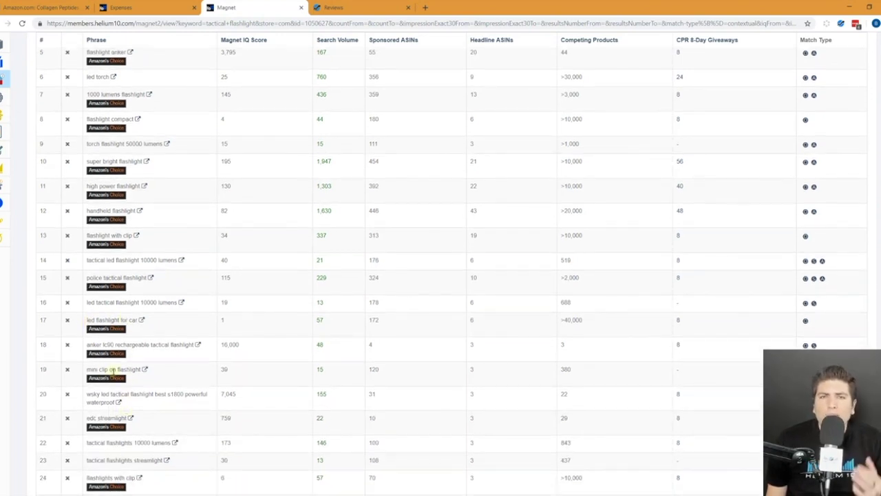
scroll(116, 374, up, 5)
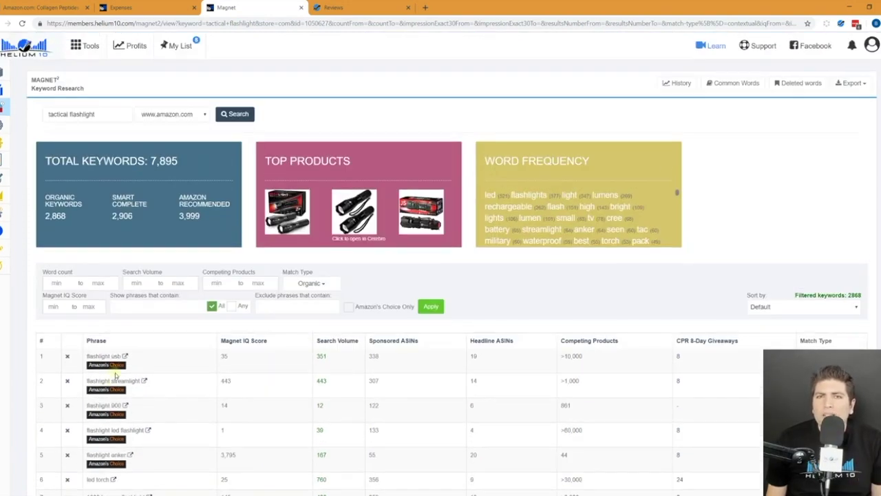
- Change the Match Type filter from Organic to Smart Complete and apply it to the keyword list
click(315, 284)
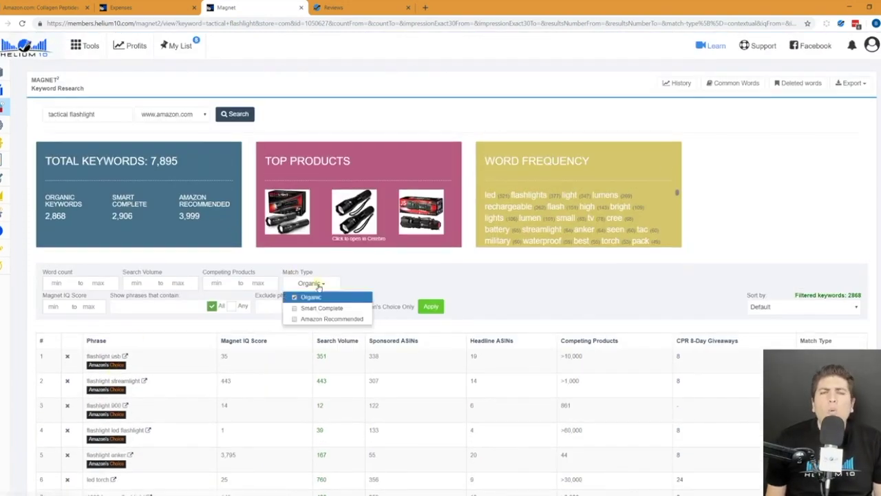
click(293, 297)
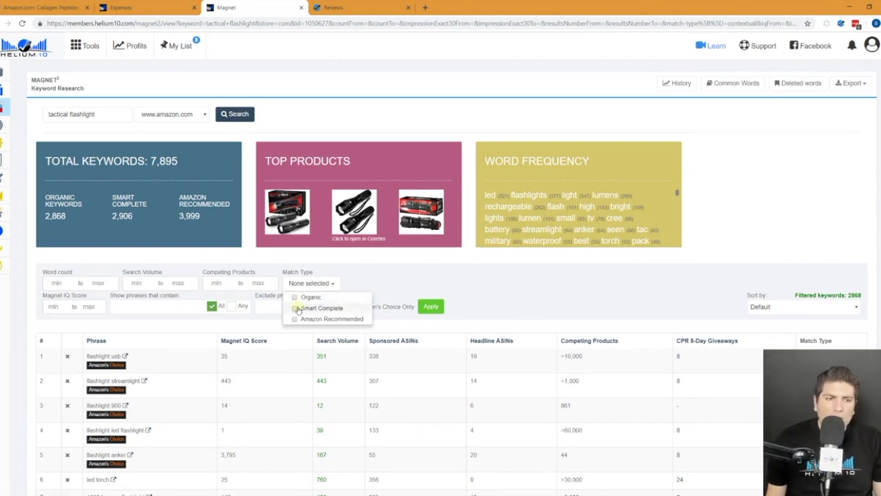
click(301, 309)
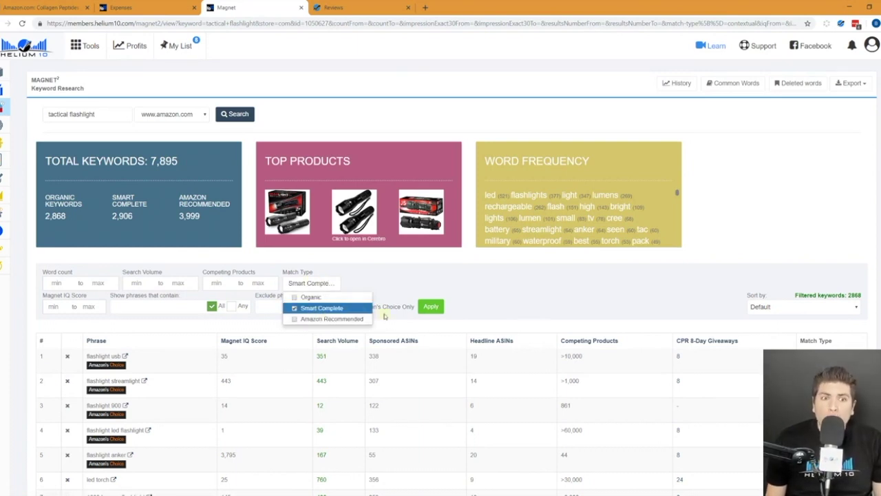
click(431, 306)
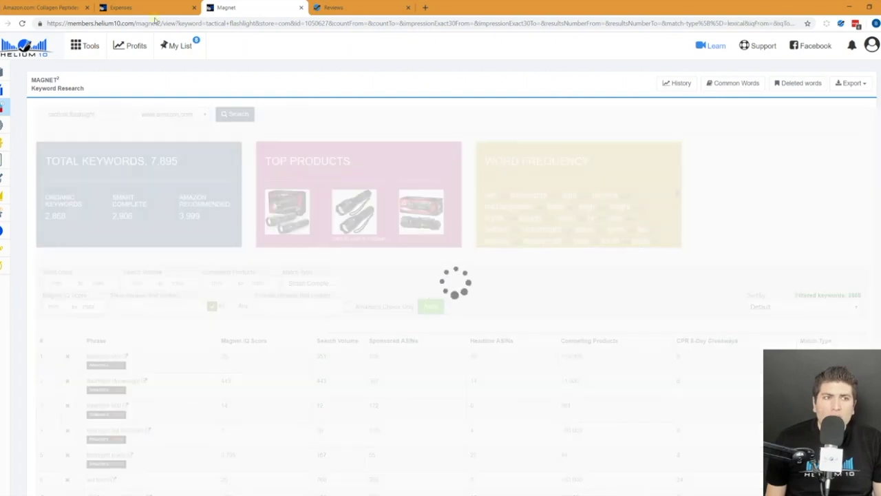
- On the Amazon page, set the search scope to All Departments and enter "tactical flashlight" to view its autocomplete suggestions
click(59, 8)
scroll(255, 96, up, 20)
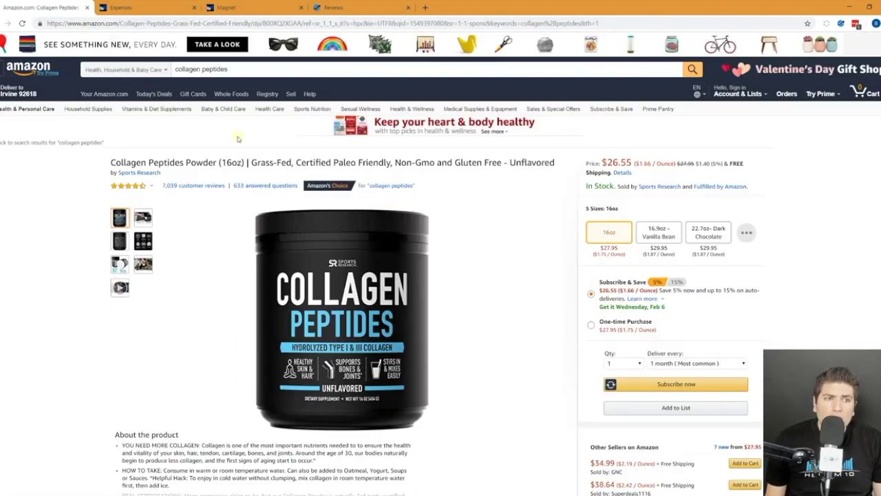
click(138, 70)
scroll(124, 138, up, 5)
click(117, 81)
drag(206, 69, 101, 60)
text(tac)
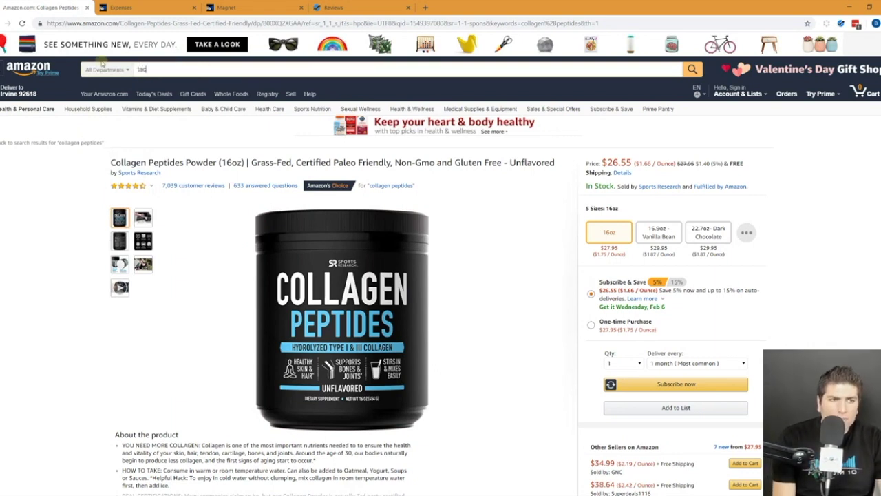
text(tical flashlight)
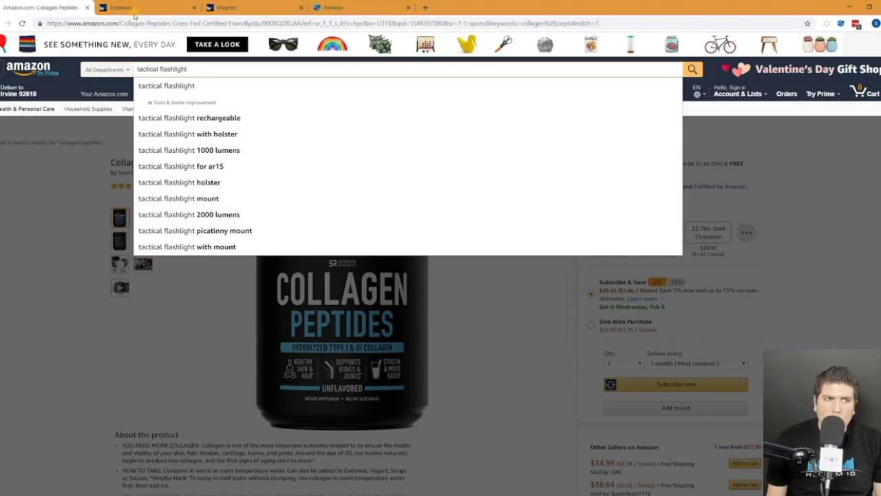
- Return to Magnet, review the Smart Complete phrases, and deselect Smart Complete while viewing the match type options
click(234, 7)
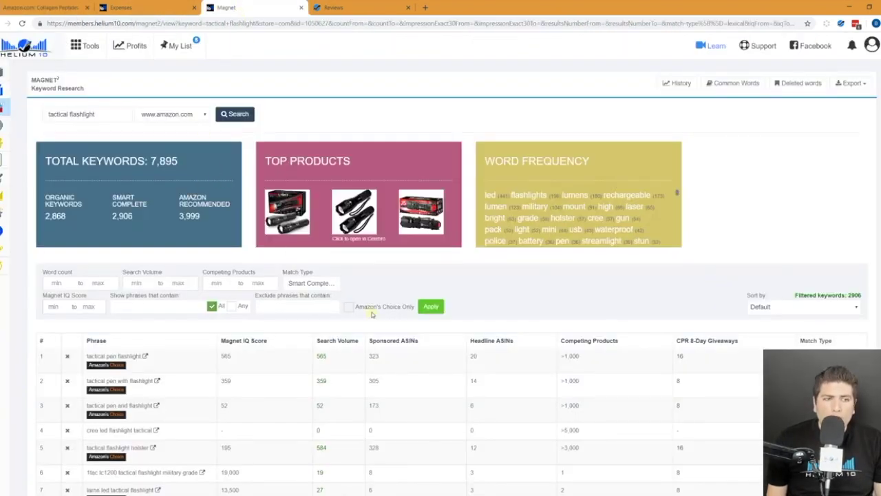
scroll(372, 313, down, 3)
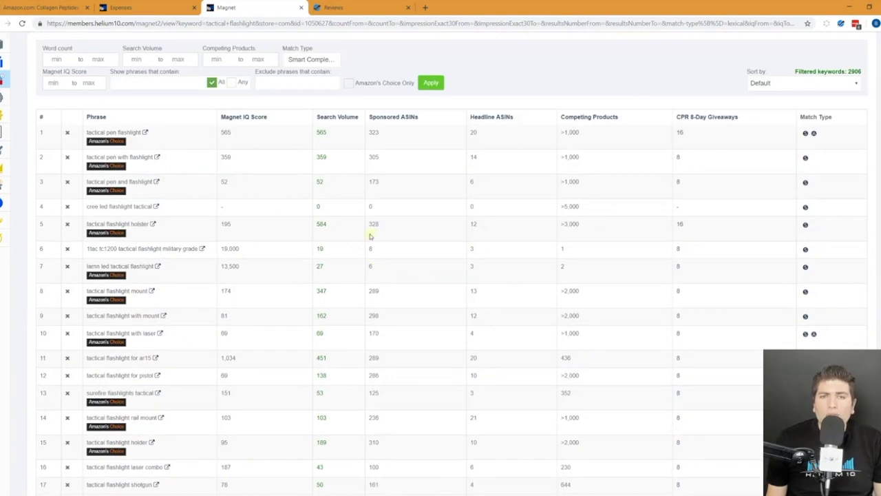
scroll(370, 236, up, 2)
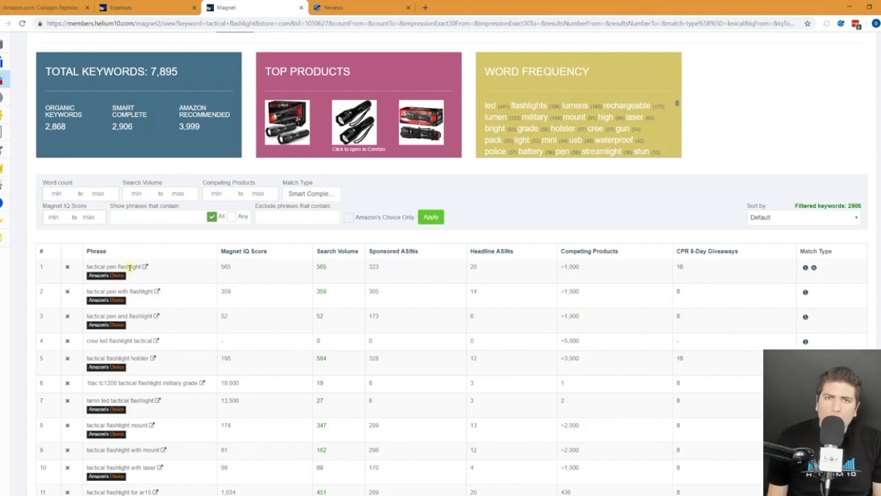
scroll(131, 269, up, 3)
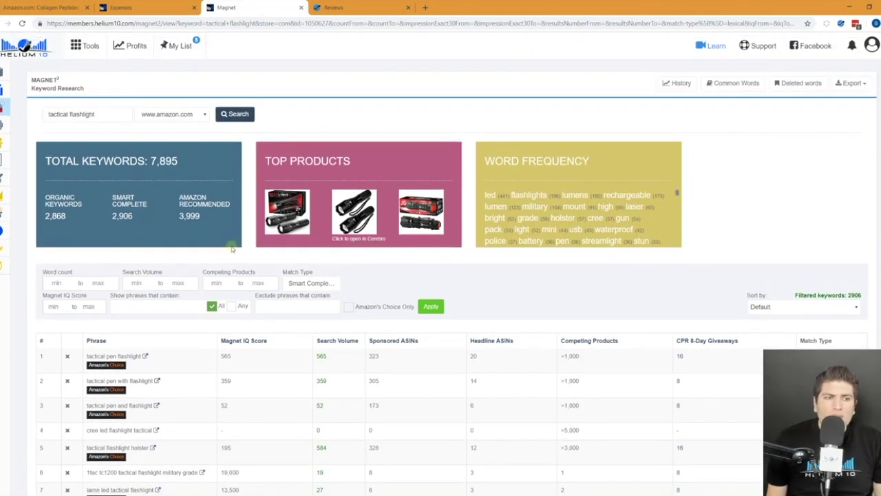
click(305, 285)
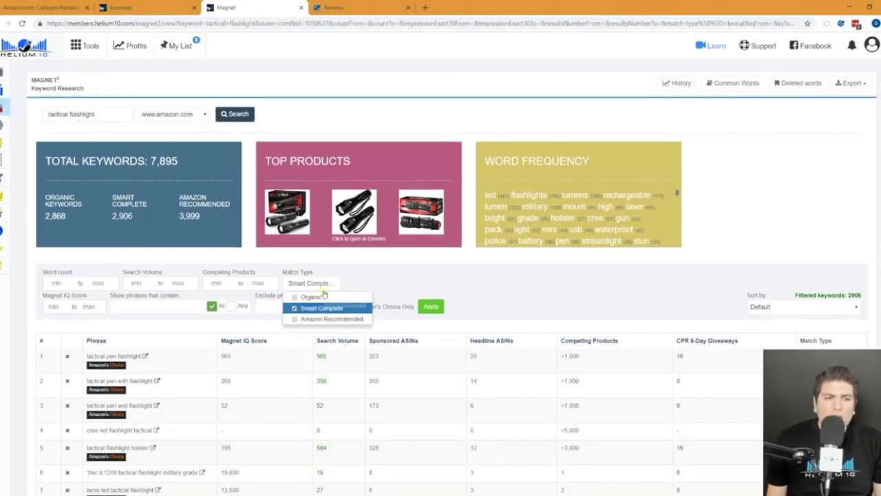
click(295, 309)
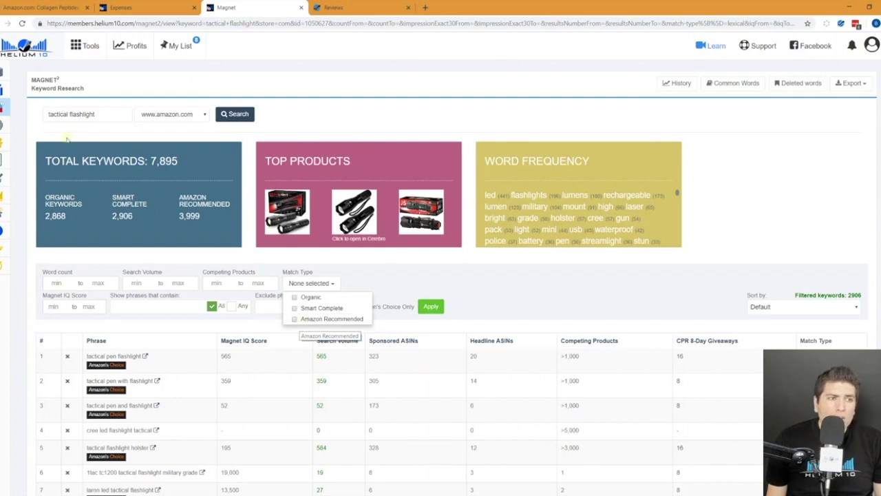
- Open Cerebro, close the Expenses page, and run a new keyword search for the Amazon listing's ASIN B00XQ2XGAA
click(39, 122)
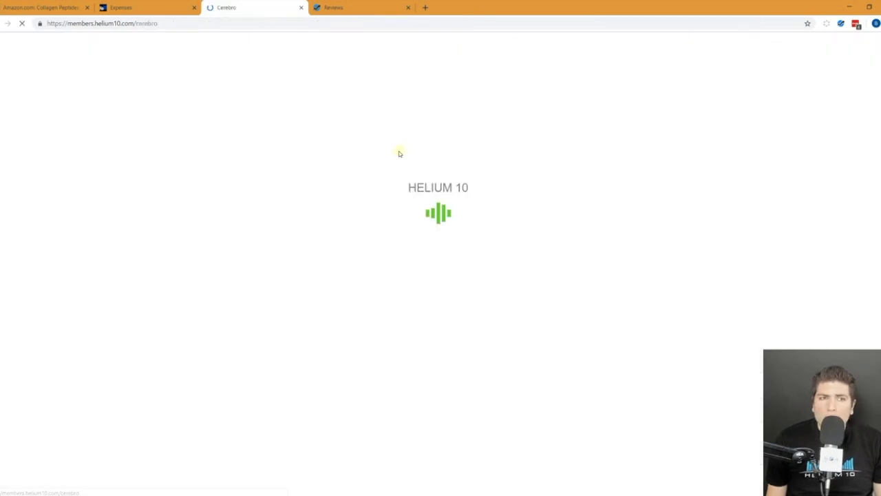
click(60, 7)
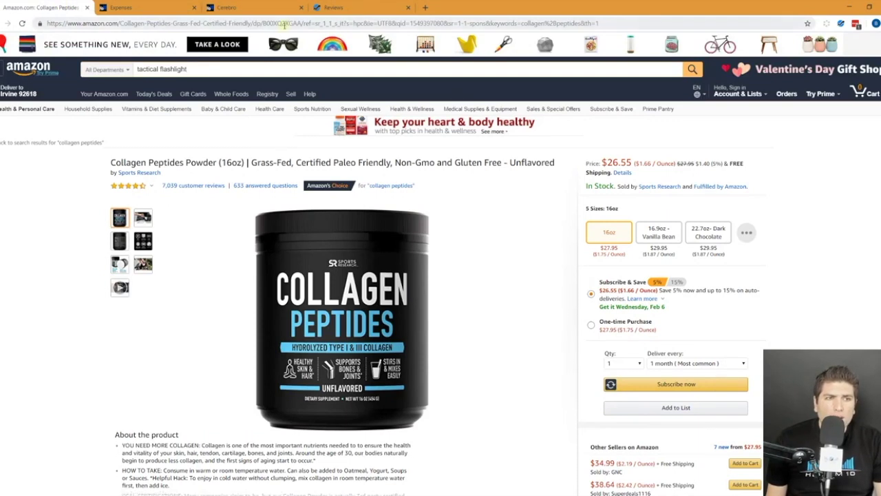
click(152, 8)
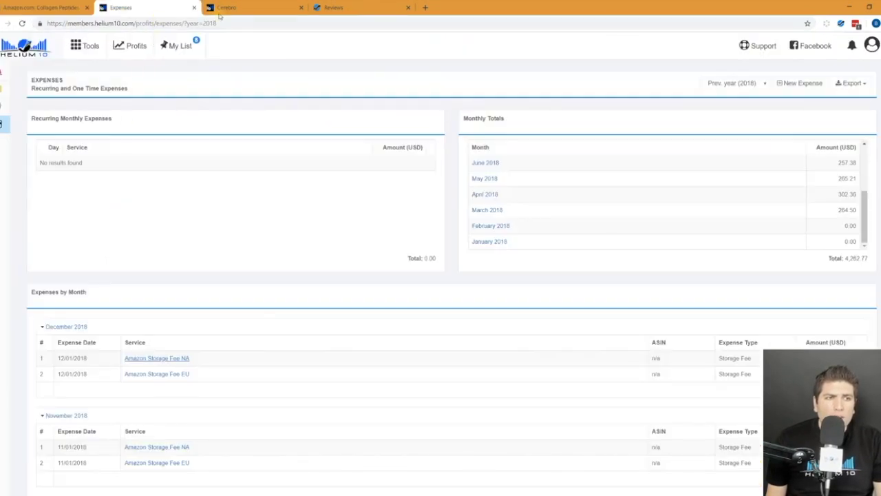
click(194, 8)
click(93, 114)
click(97, 127)
click(142, 139)
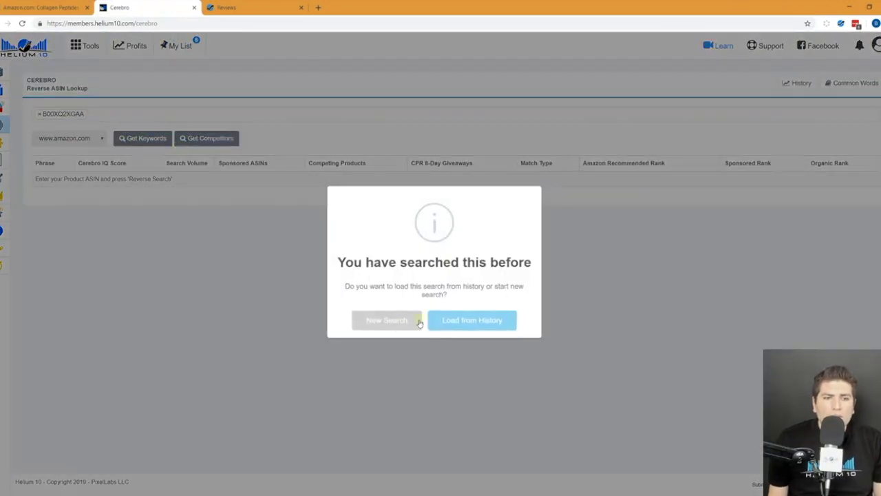
click(398, 325)
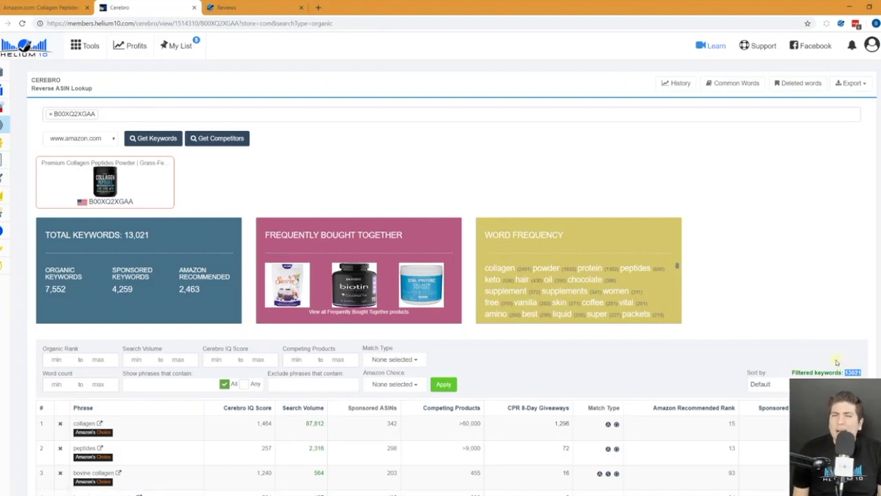
- Filter the Cerebro keywords to the Organic match type
click(313, 245)
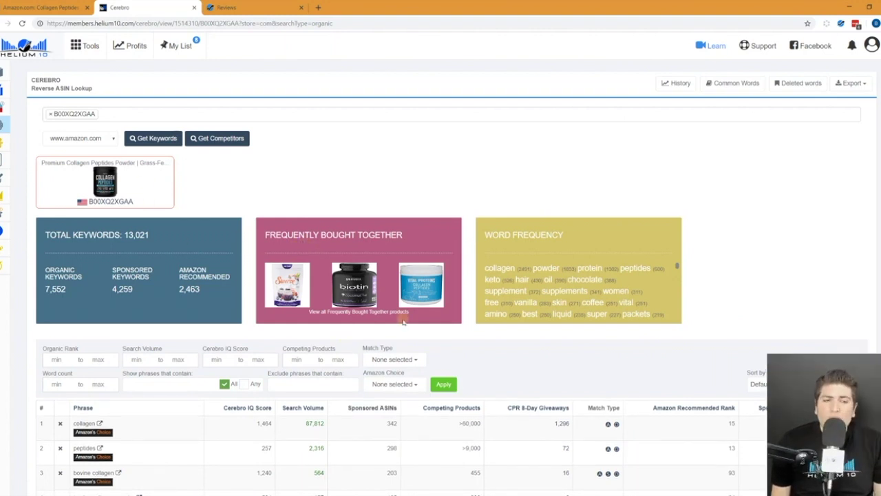
click(413, 360)
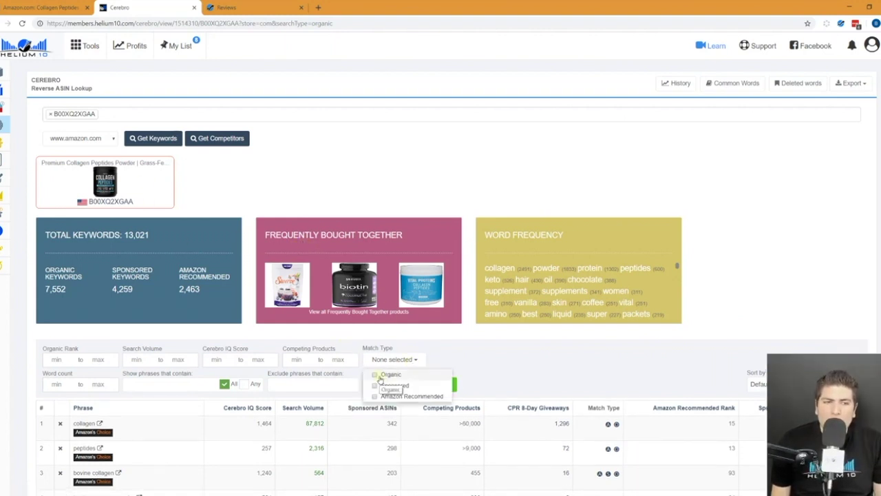
click(425, 375)
click(444, 383)
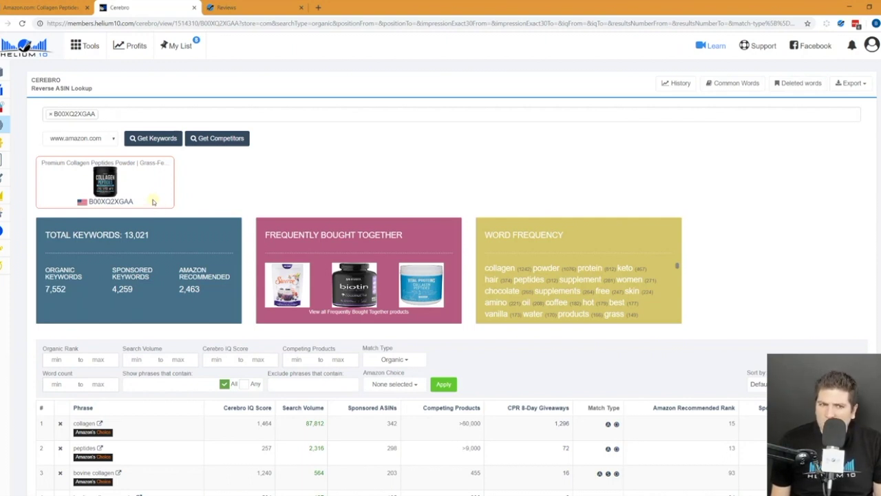
- Replace the Organic match type filter with Sponsored and apply it to the Cerebro keywords
click(402, 361)
click(374, 374)
click(375, 385)
click(503, 374)
click(443, 383)
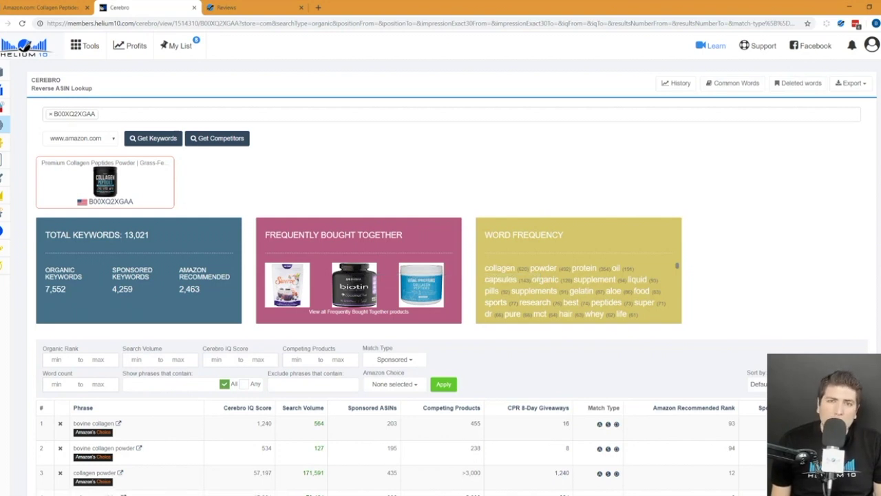
- Replace the Sponsored match type filter with Amazon Recommended and apply it to the Cerebro keywords
click(394, 358)
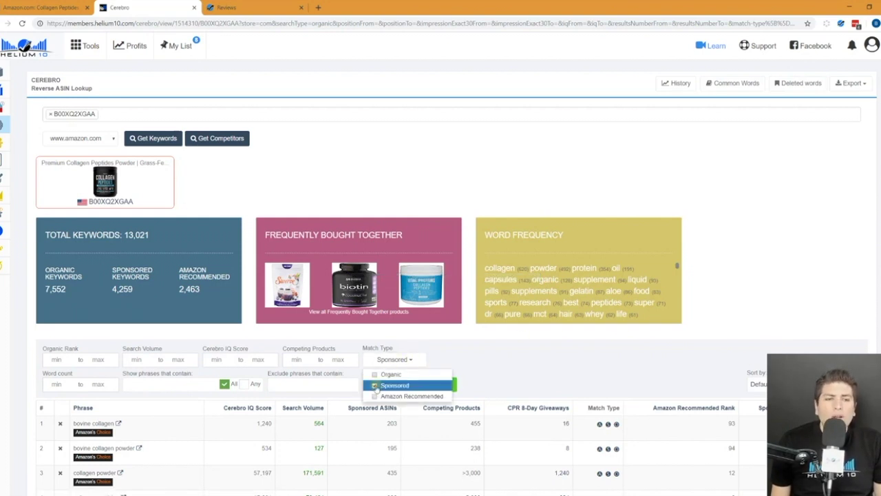
click(375, 385)
click(375, 396)
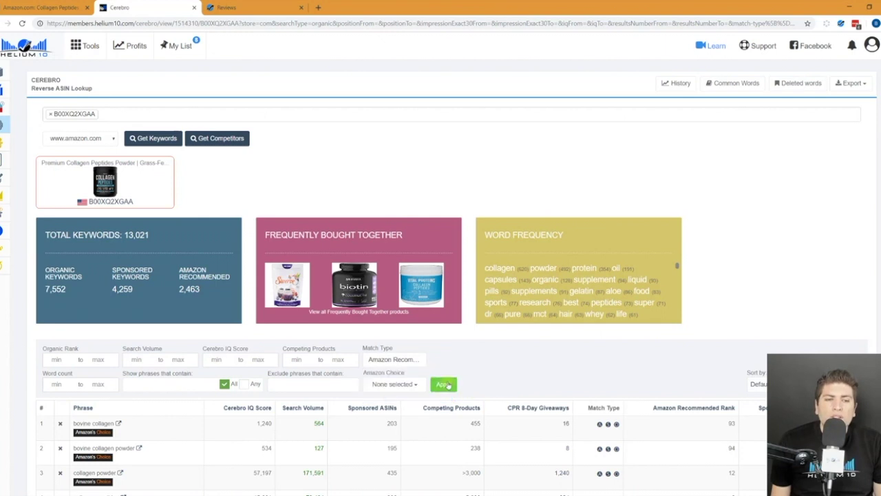
click(444, 384)
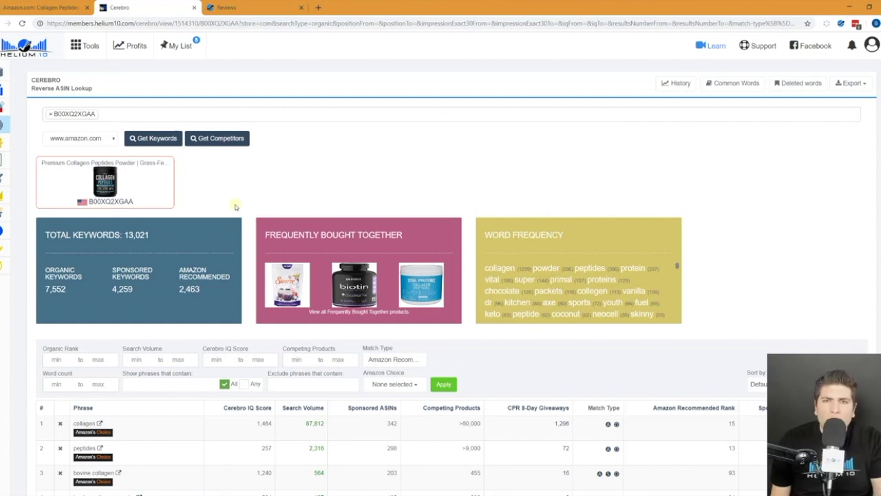
- Open the Cerebro learning videos, browse the list of tutorials, and close it
mouse_move(10, 158)
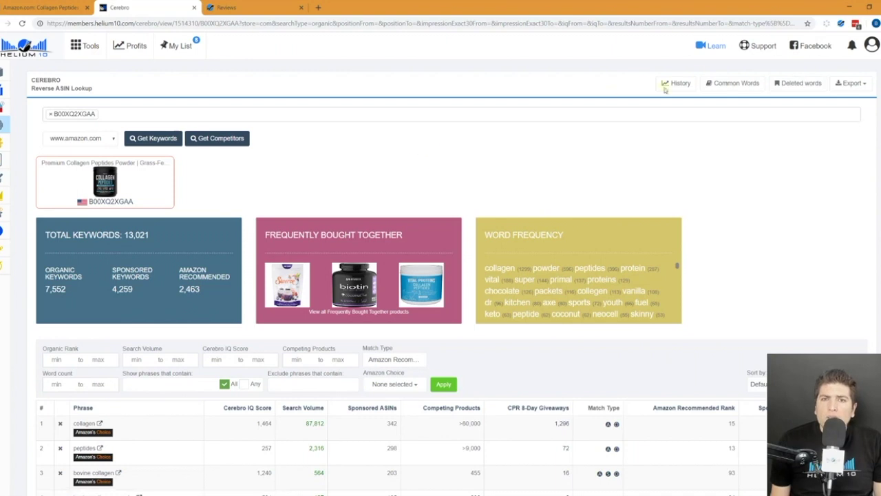
click(712, 46)
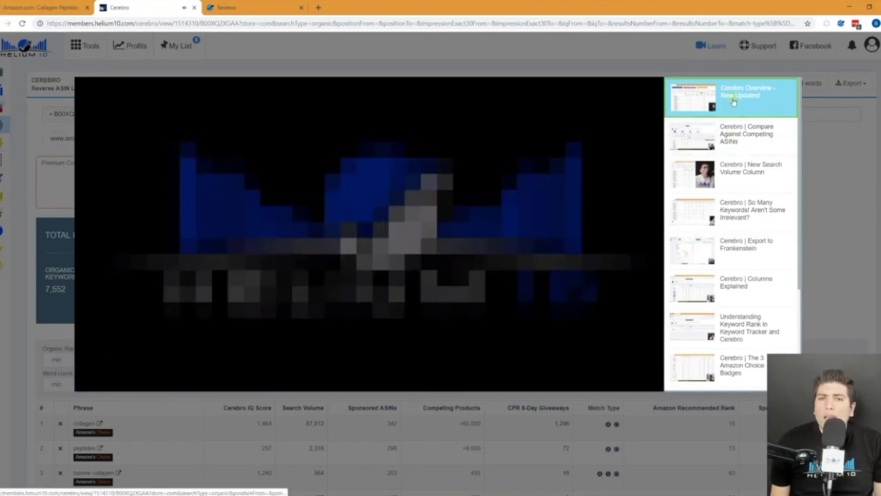
scroll(738, 138, down, 3)
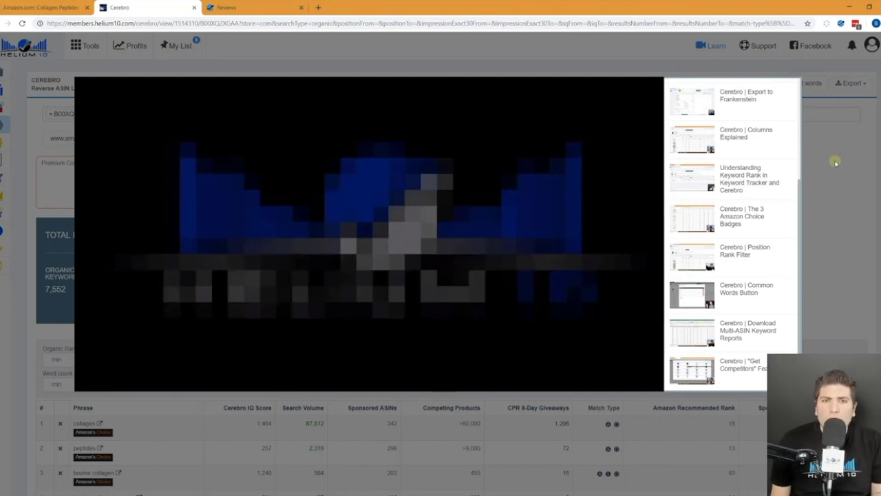
click(833, 144)
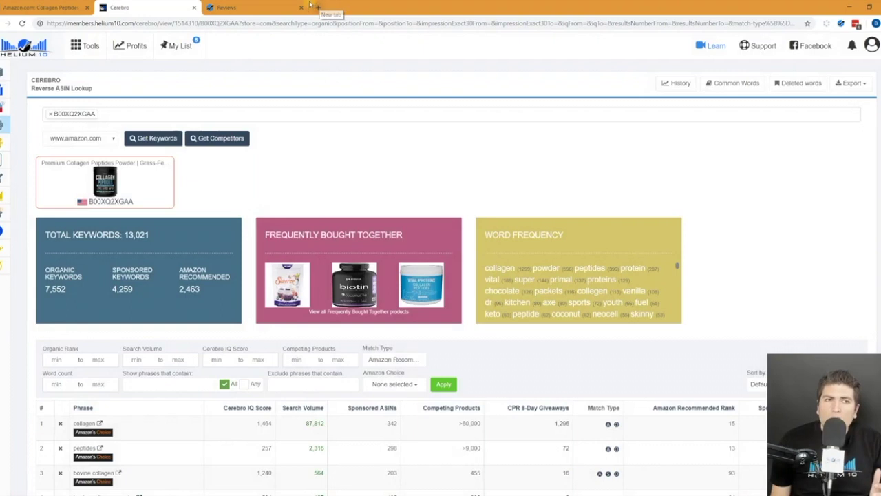
- Open the Pro Training page on helium10.com and browse the tool trainings from the Chrome extension to Black Box, Trendster and Magnet
click(286, 8)
click(293, 23)
text(hel)
key(Return)
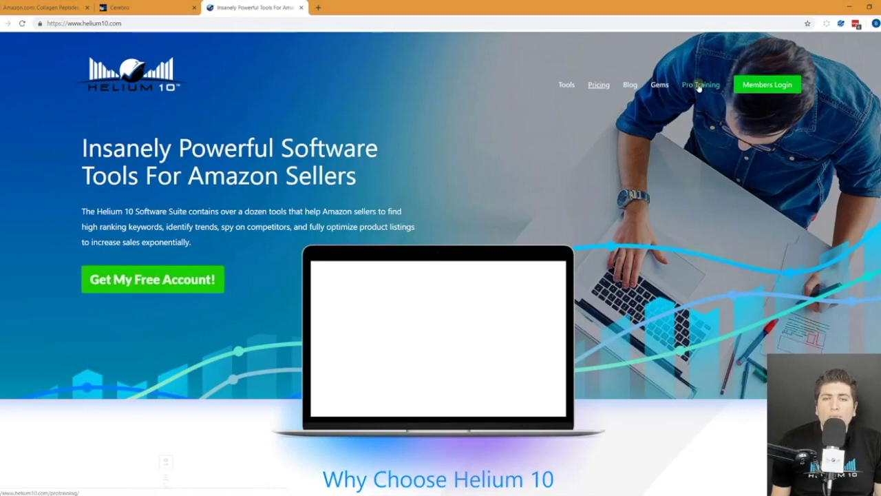
click(699, 85)
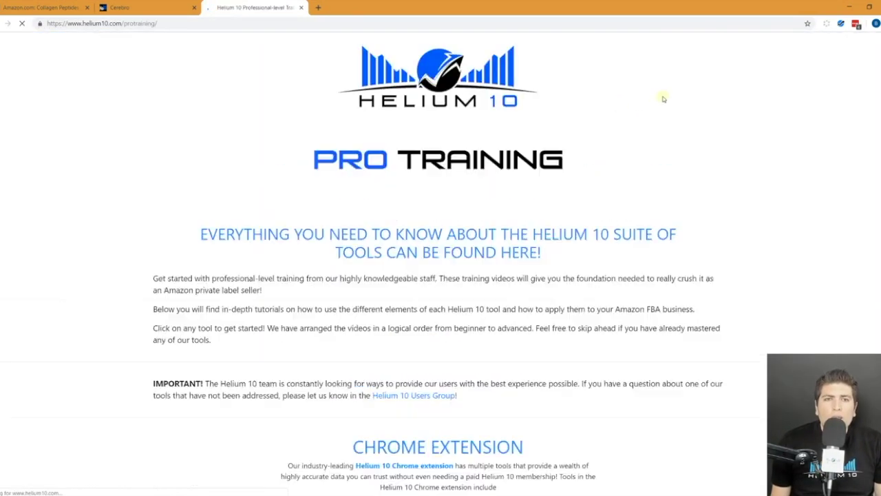
scroll(458, 189, down, 3)
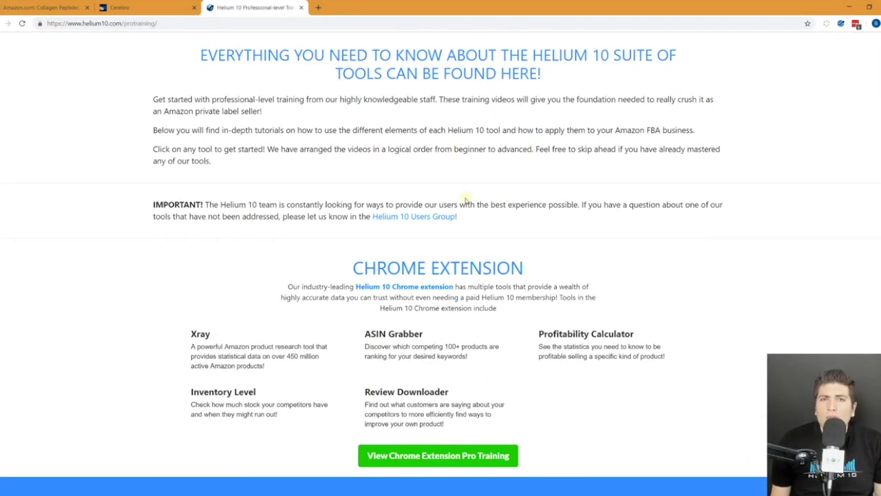
scroll(502, 234, down, 3)
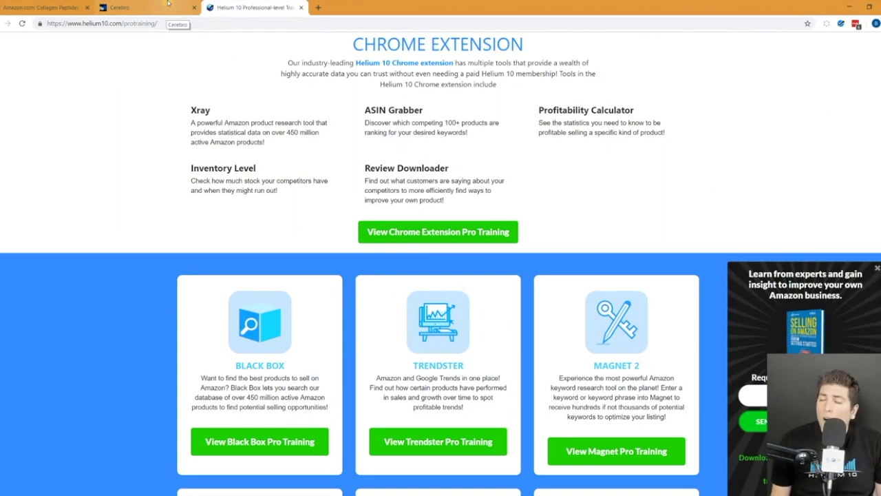
- Return to the Cerebro results and export the keywords to Frankenstein
click(125, 7)
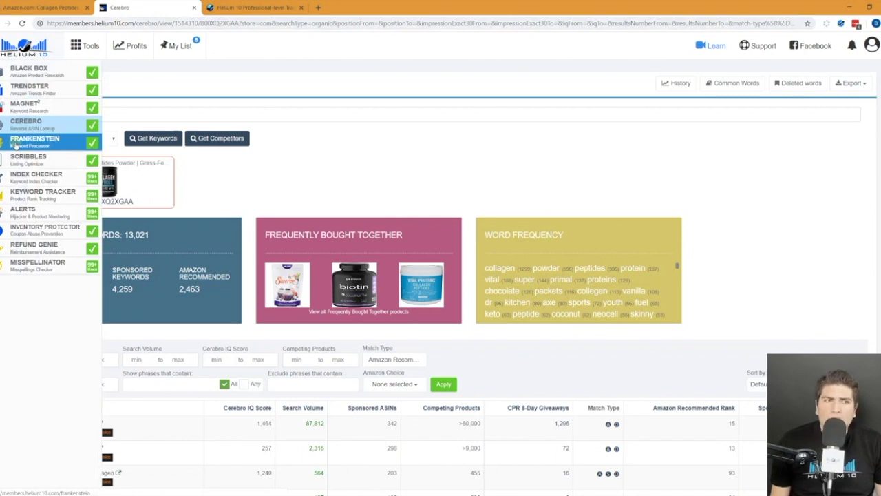
click(16, 144)
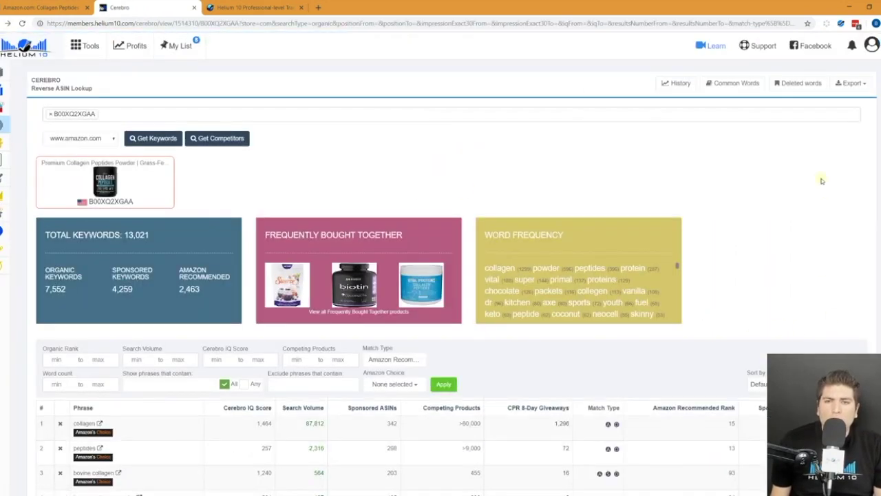
click(866, 84)
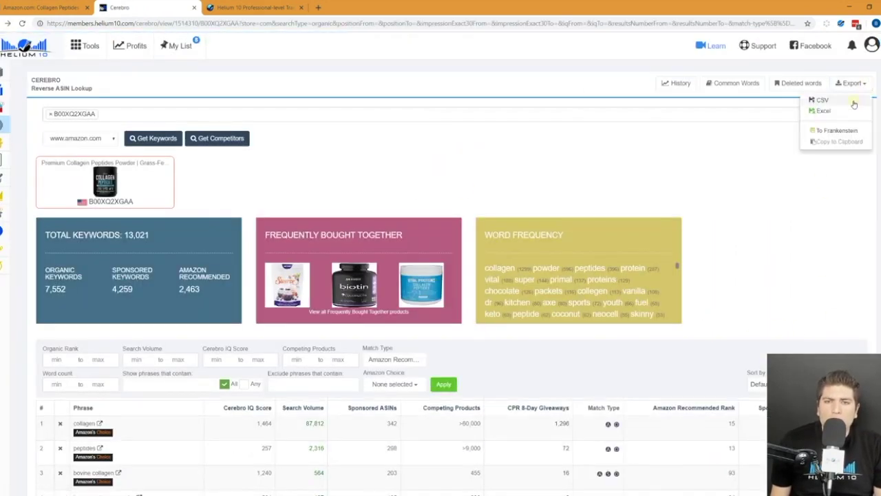
click(839, 133)
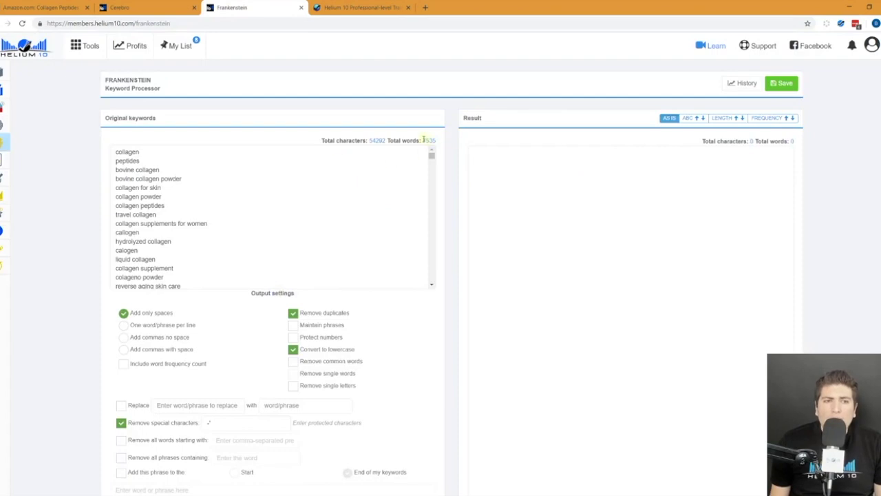
- Look over the original keywords in Frankenstein and process them with the existing output settings
double_click(153, 178)
double_click(152, 170)
click(201, 188)
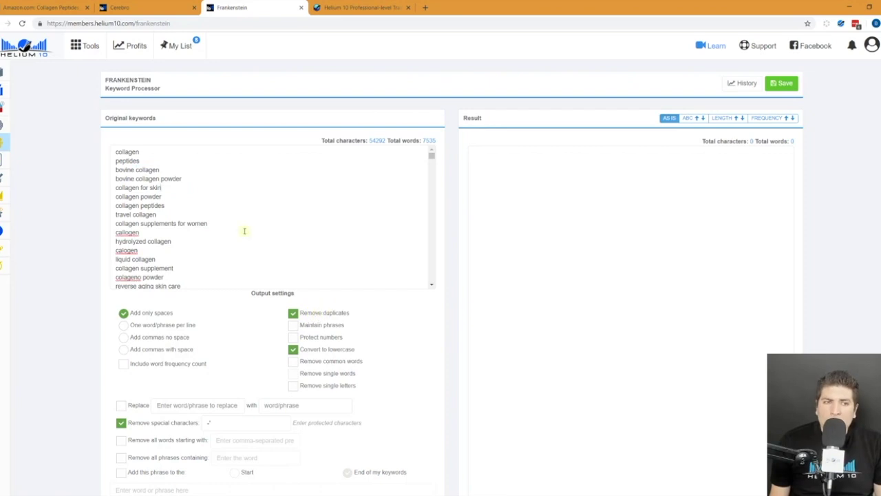
scroll(227, 234, down, 1)
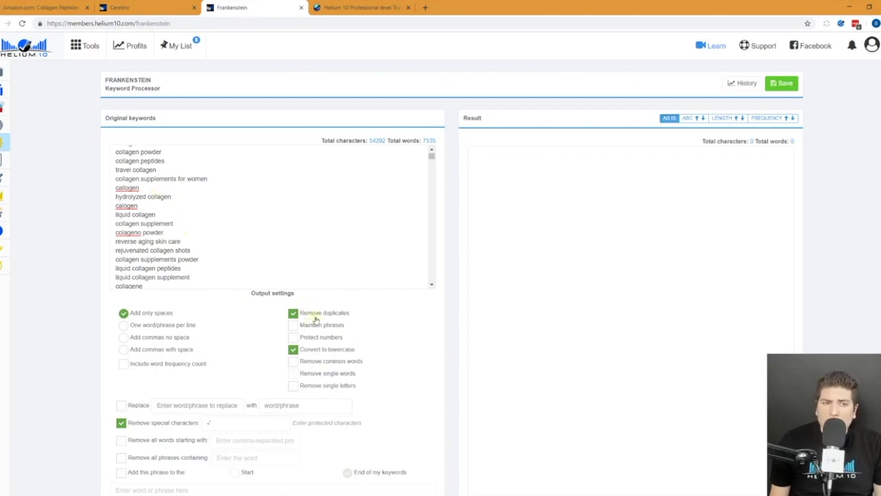
scroll(375, 404, down, 1)
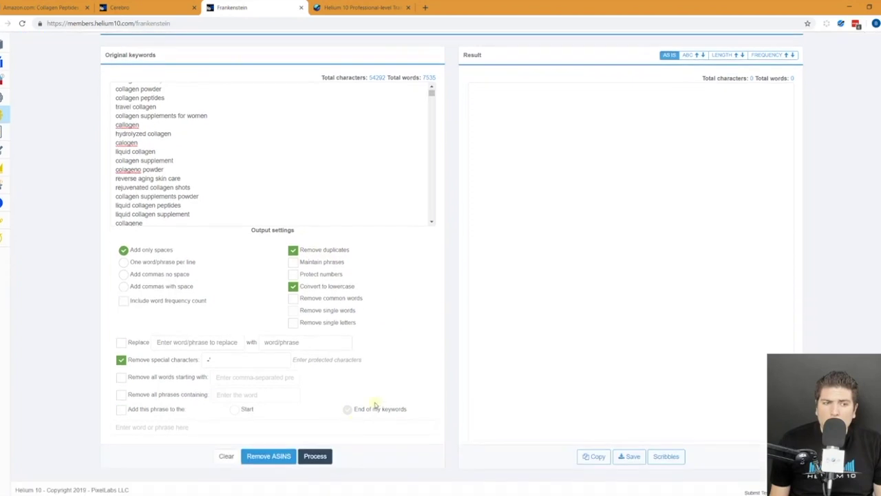
click(315, 456)
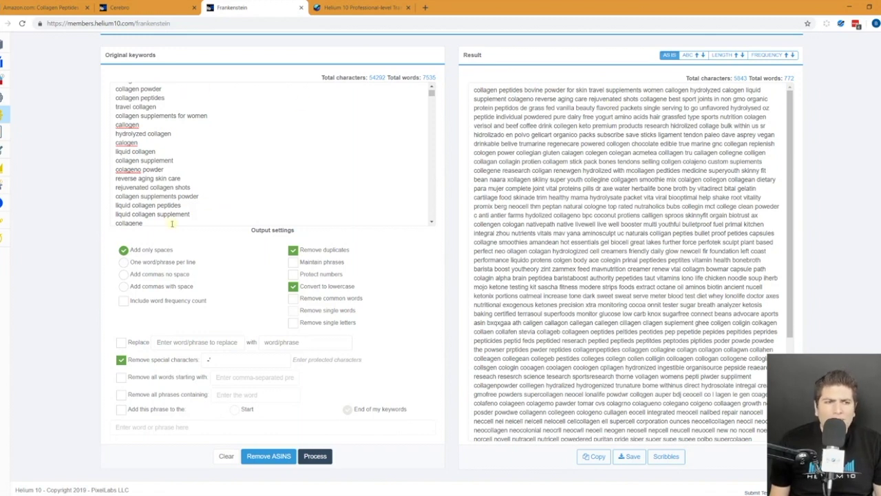
- Set the Frankenstein output to one word/phrase per line with word frequency count, maintained phrases and single words removed
click(123, 263)
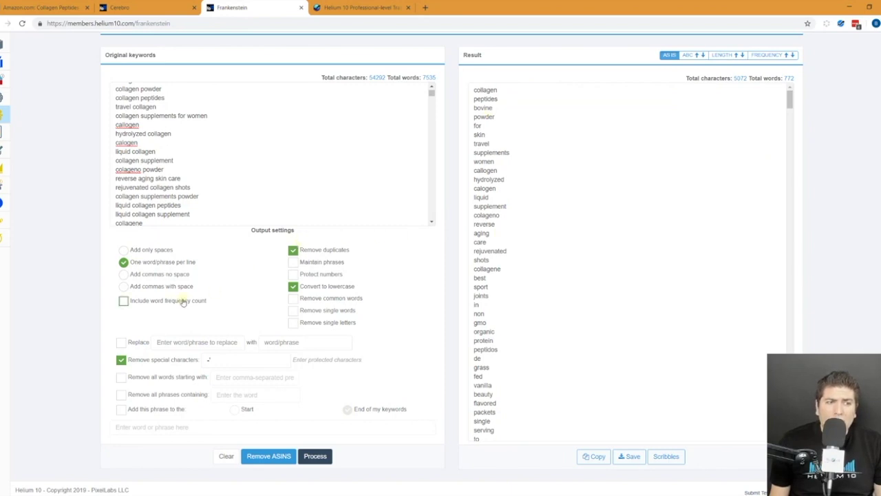
click(154, 306)
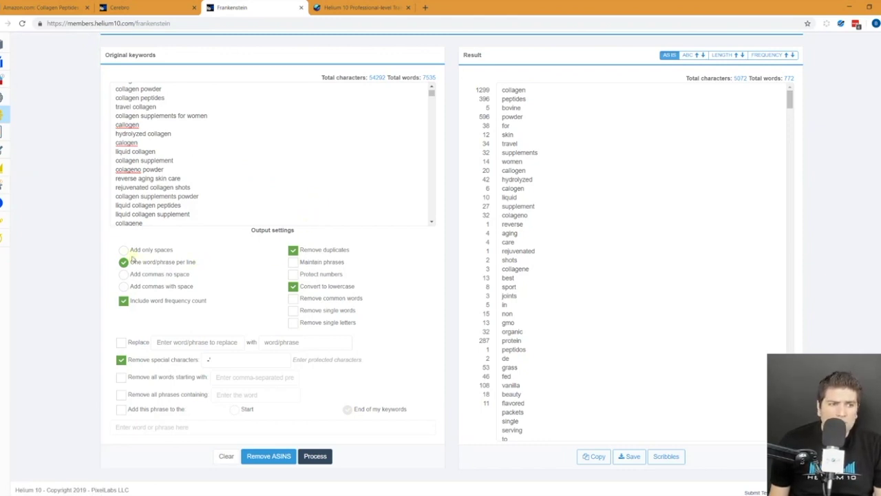
click(293, 261)
click(294, 310)
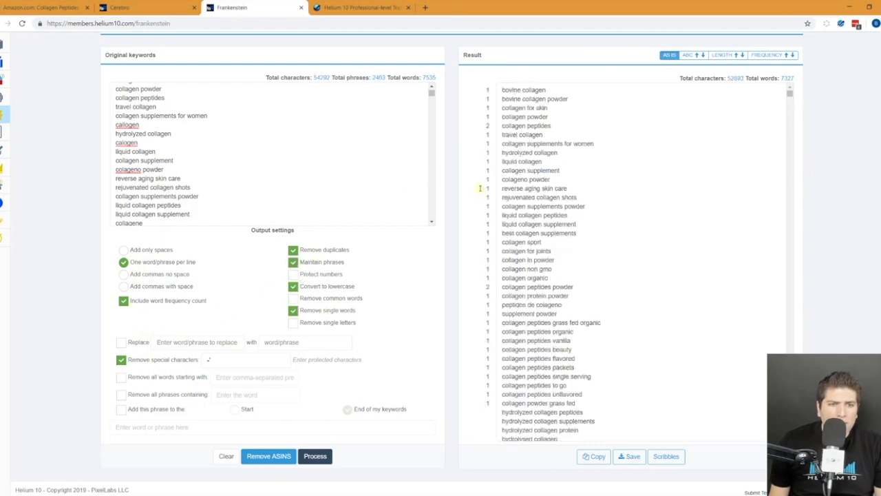
- Send the processed phrases to Scribbles, apply the list, and write the listing title "Hydrolyzed Collagen Peptides Powder"
click(665, 456)
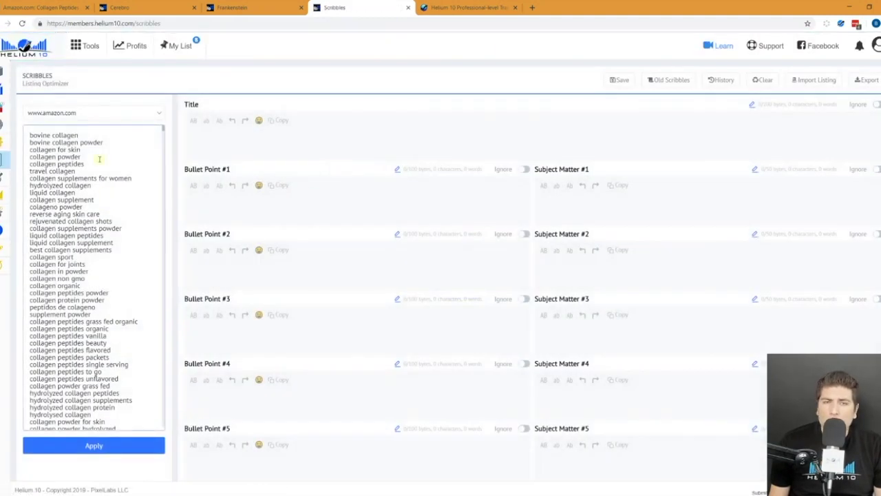
click(109, 445)
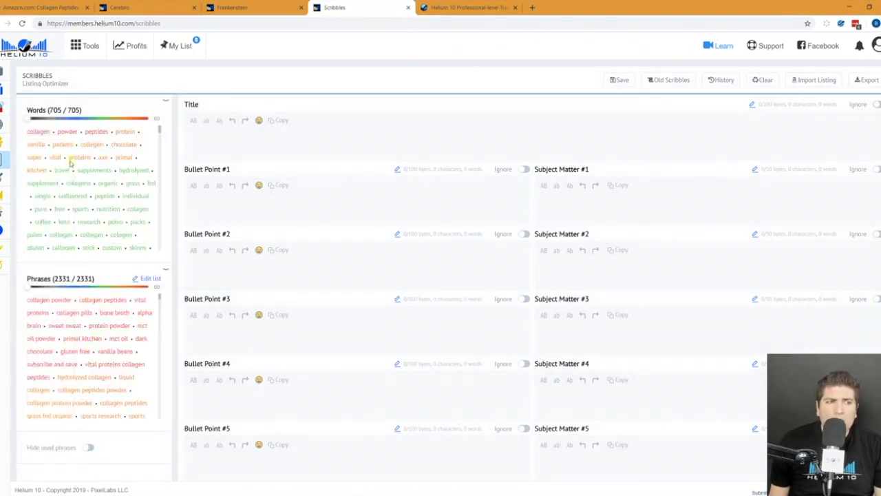
click(225, 147)
text(Collagen P)
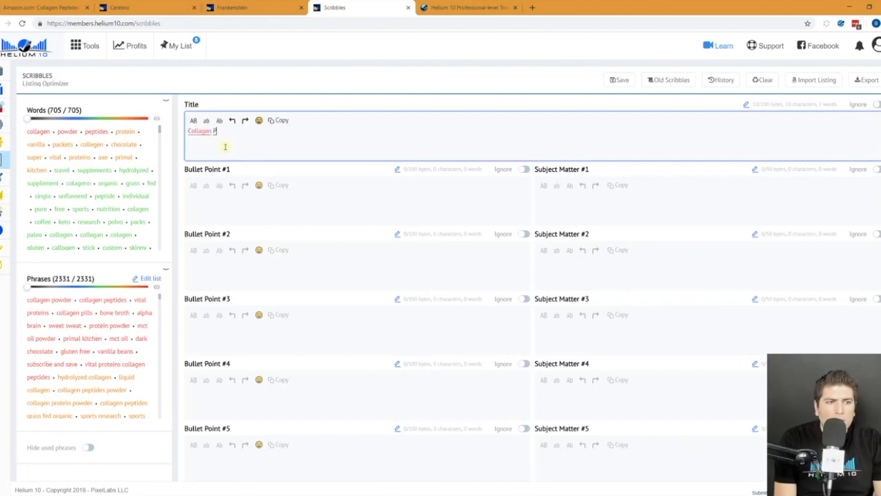
text(ep)
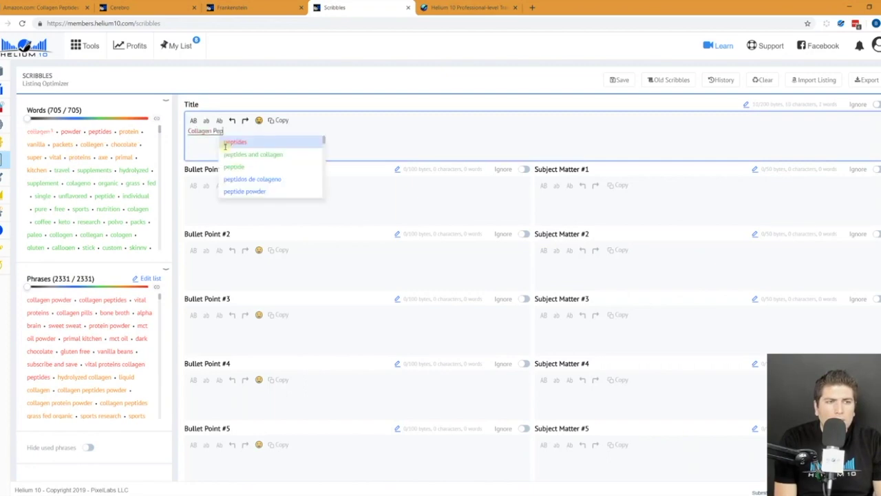
text(tides Powder)
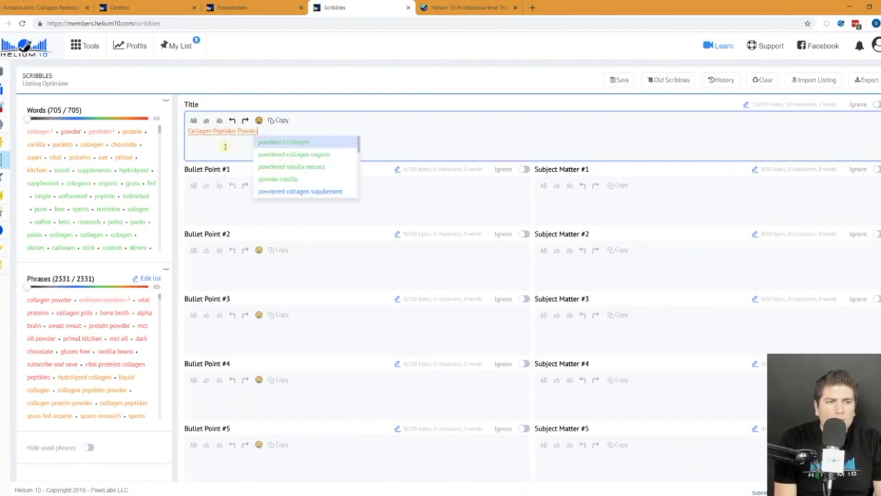
click(192, 132)
text(Hydrolyzed)
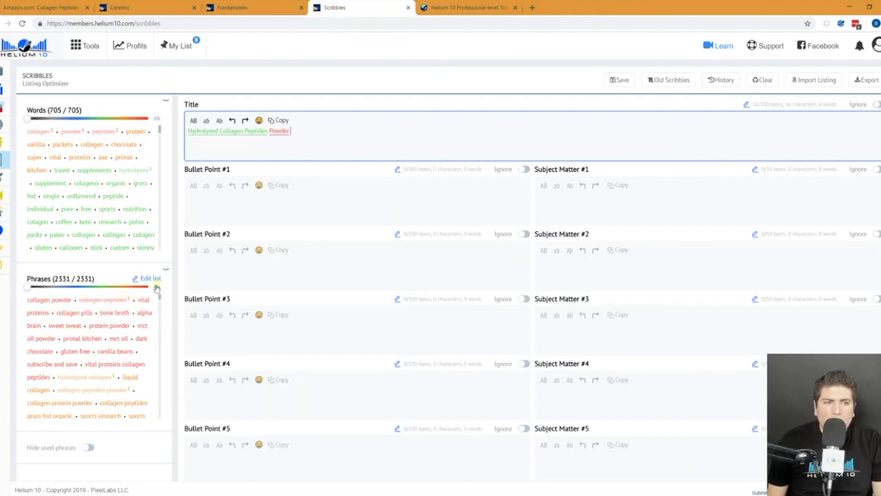
- Write "collagen peptides" in Bullet Point #1 and highlight where that phrase is used in the listing
click(224, 205)
text(col)
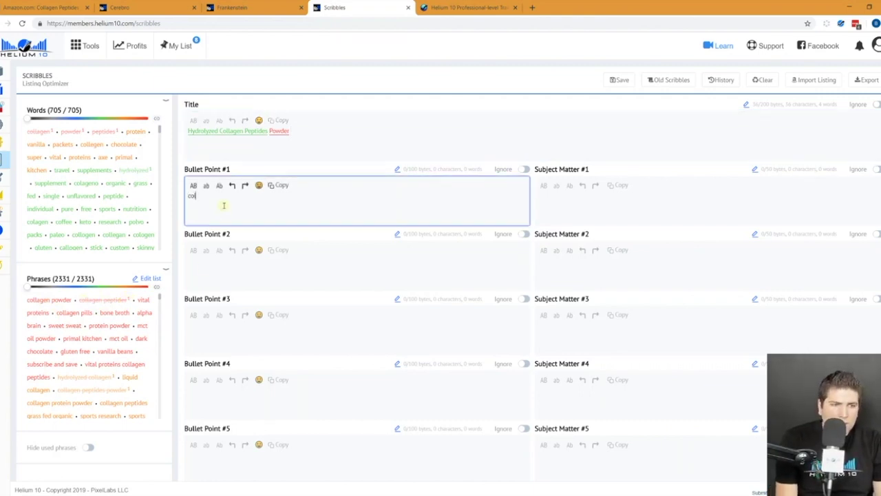
text(lagen peptides)
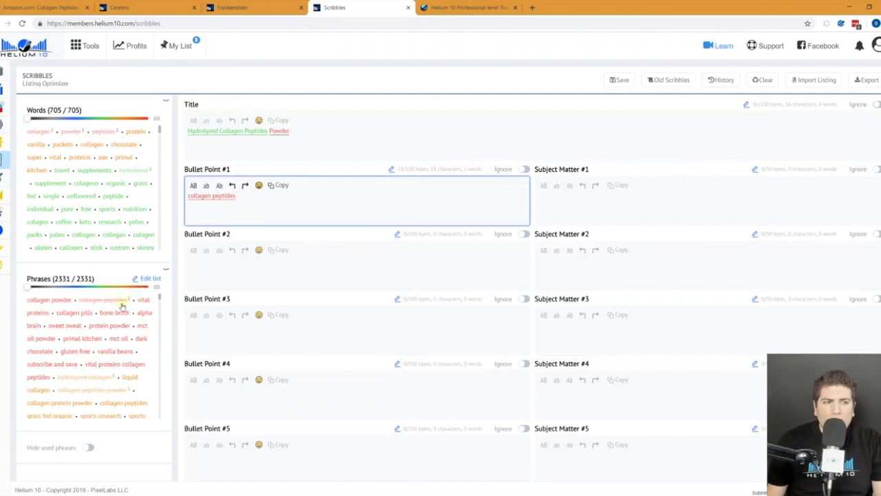
click(123, 303)
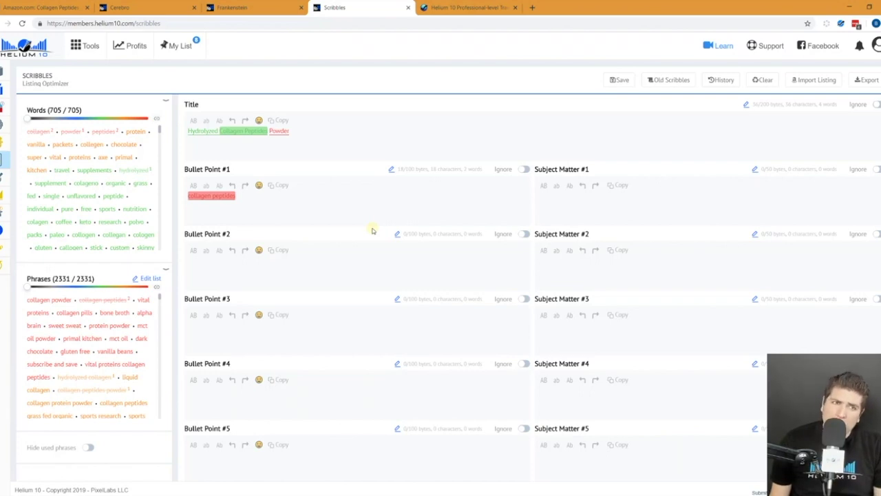
- Open Index Checker and enter the ASIN B00XQ2XGAA copied from the collagen product's Amazon page address
mouse_move(9, 159)
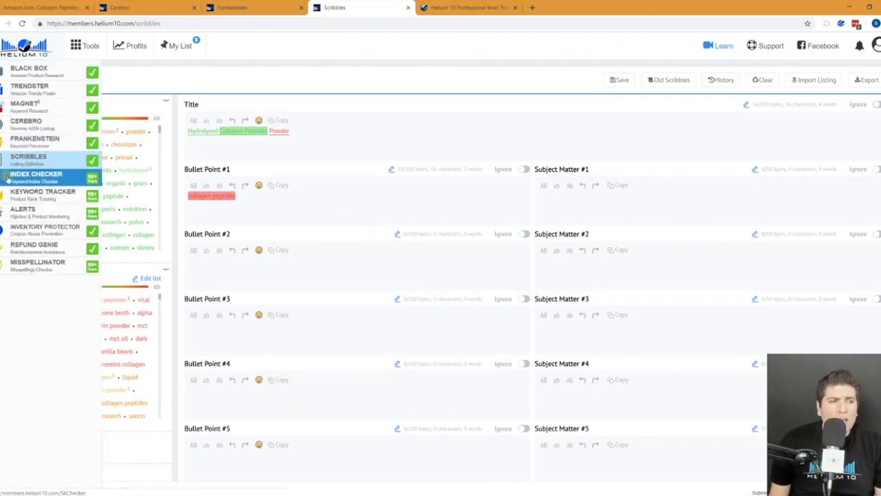
click(12, 180)
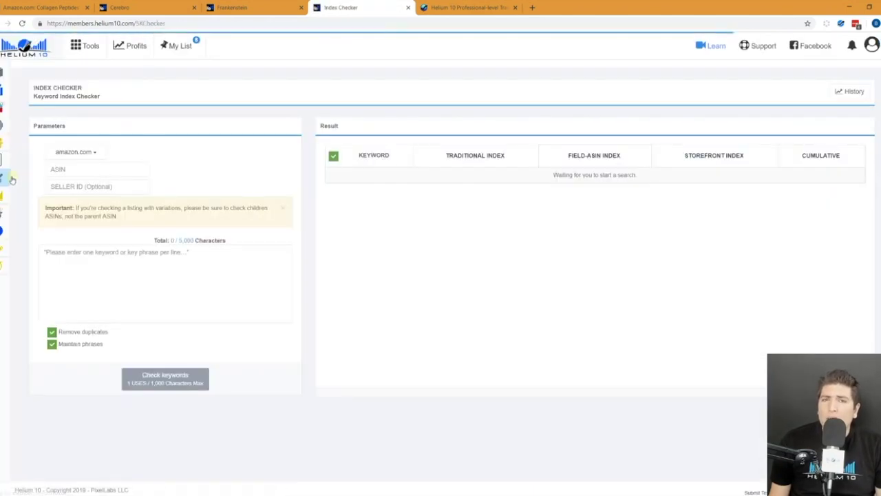
click(56, 7)
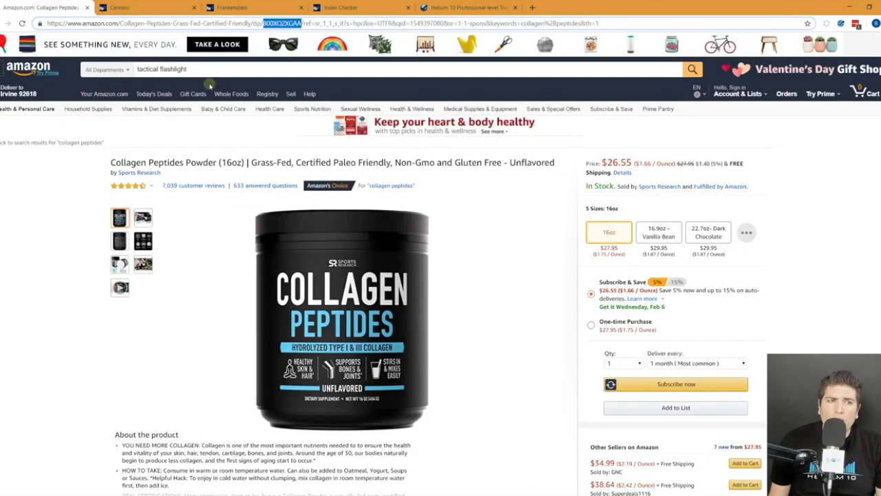
double_click(282, 23)
key(ctrl+c)
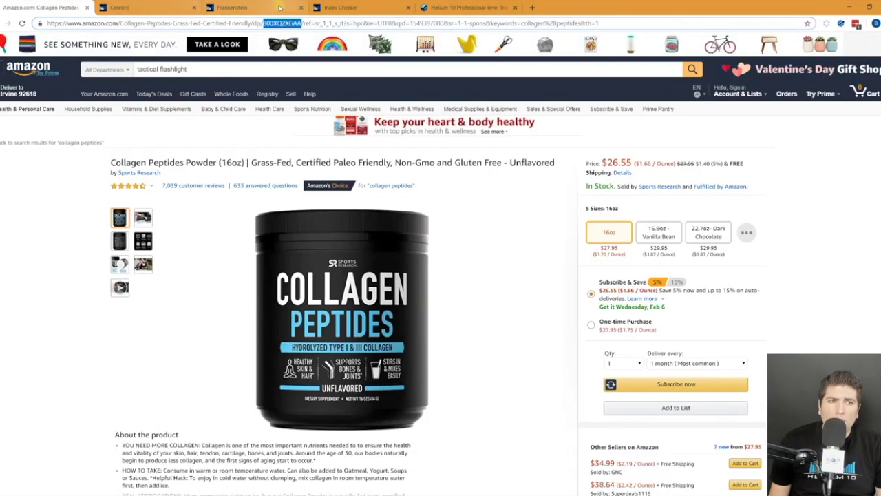
click(357, 7)
click(100, 170)
key(ctrl+v)
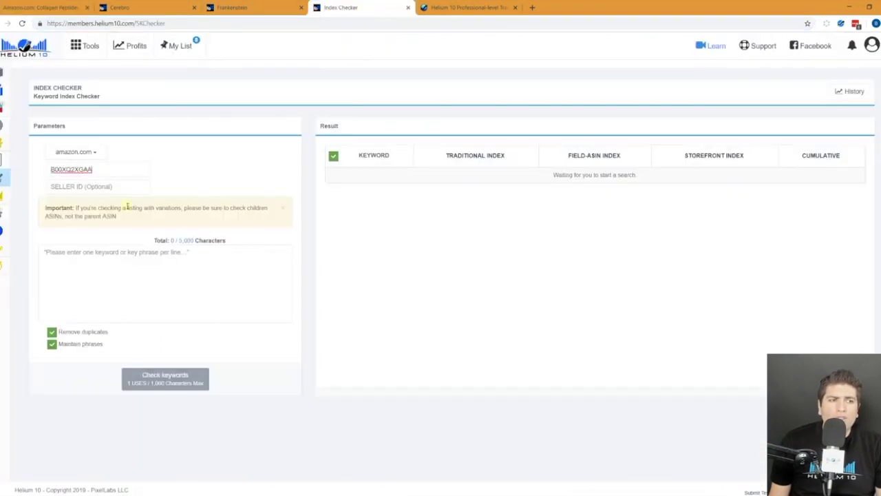
- Check whether the product is indexed for the keywords "collagen peptides" and "batman", and dismiss the completion message
click(159, 286)
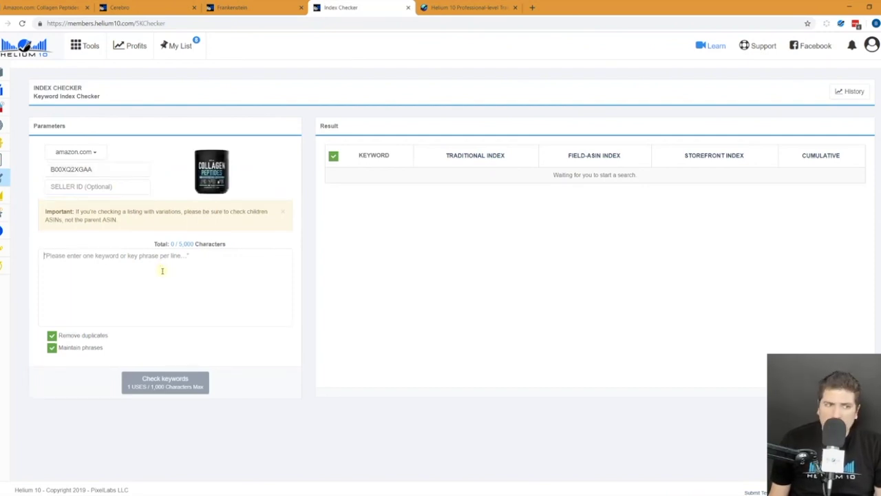
text(collagen peptides)
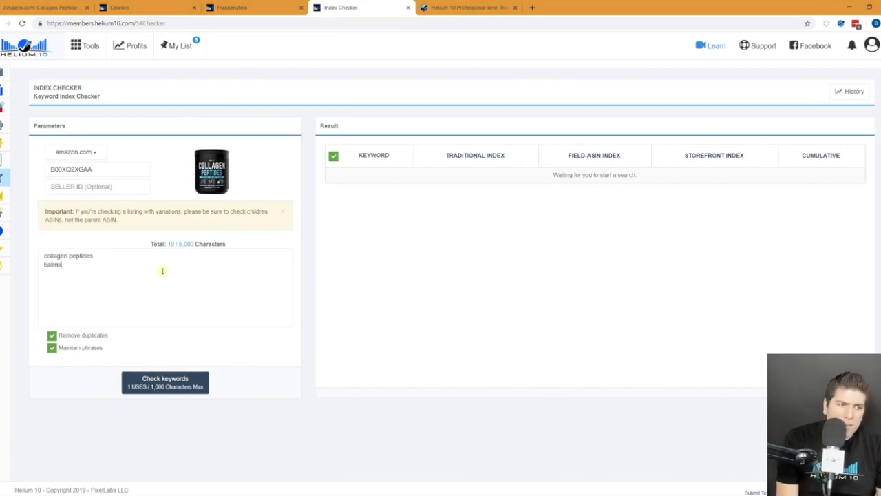
click(184, 384)
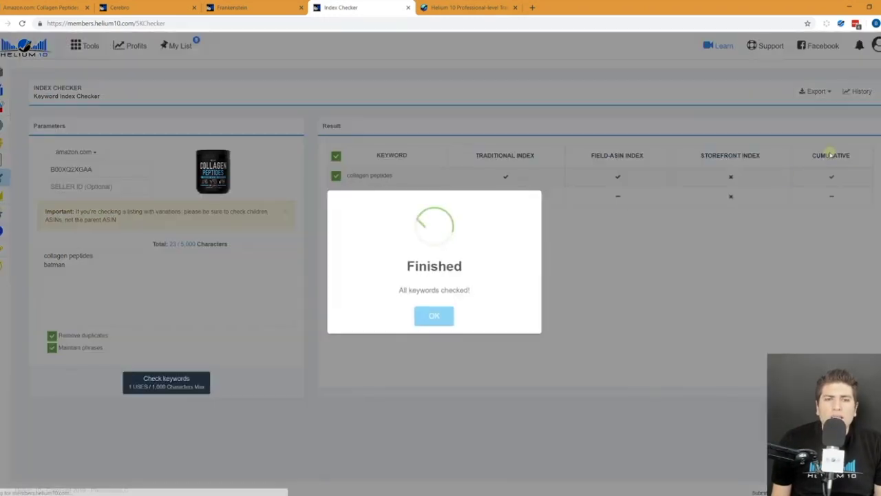
click(445, 318)
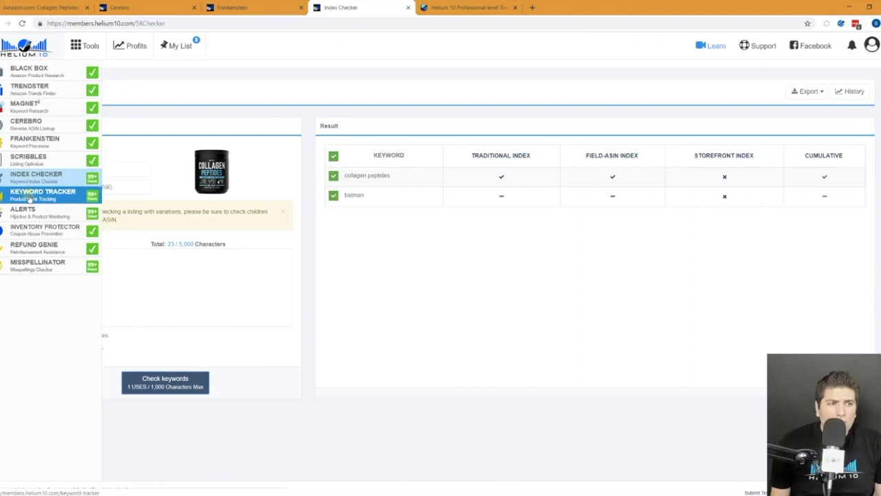
- Open Keyword Tracker and expand the tracked keywords of the Pure Collagen Peptides (6 oz) product
click(28, 198)
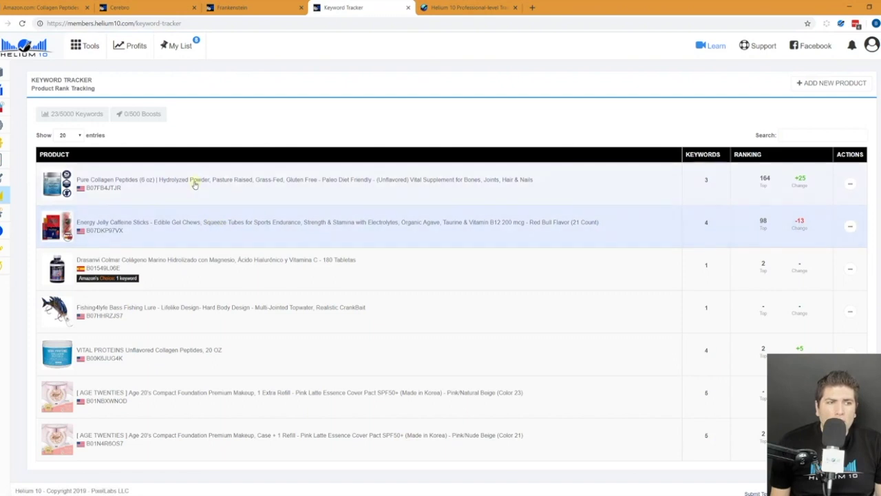
click(223, 196)
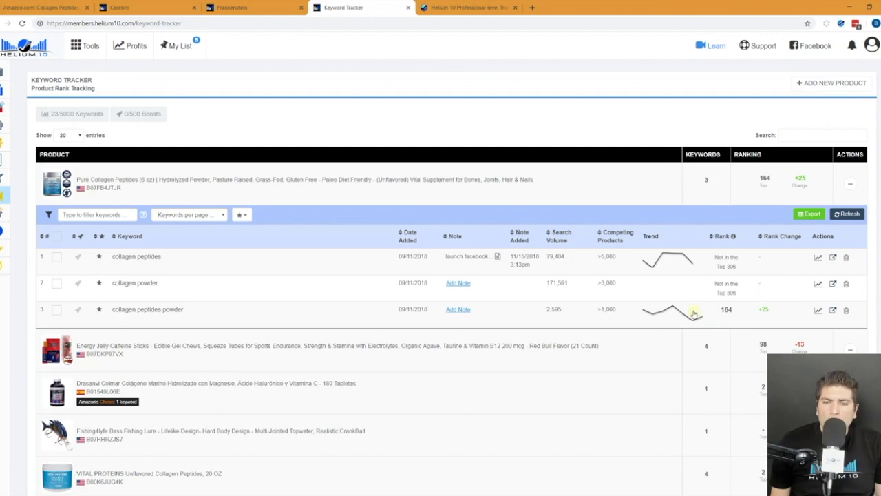
- Expand the Drasanvi Colmar product's tracked keywords, view the rank history chart for "colageno", and close it
scroll(657, 292, down, 2)
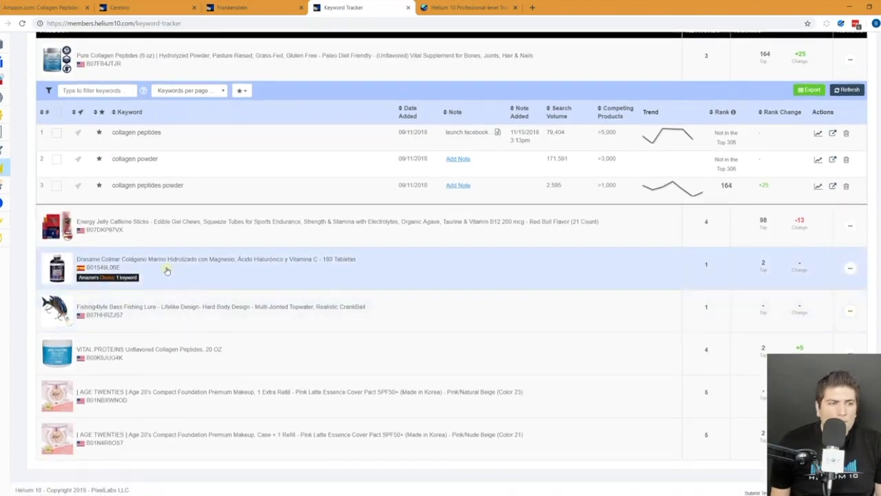
click(134, 273)
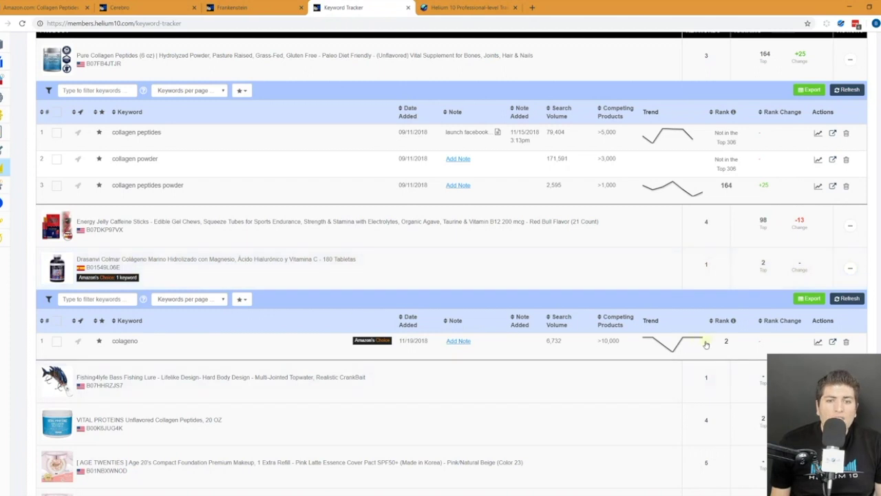
mouse_move(728, 341)
click(677, 346)
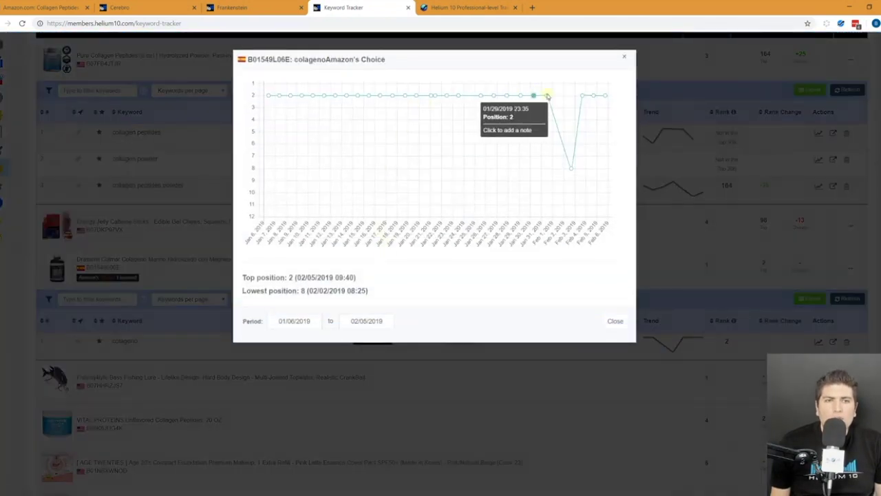
click(624, 60)
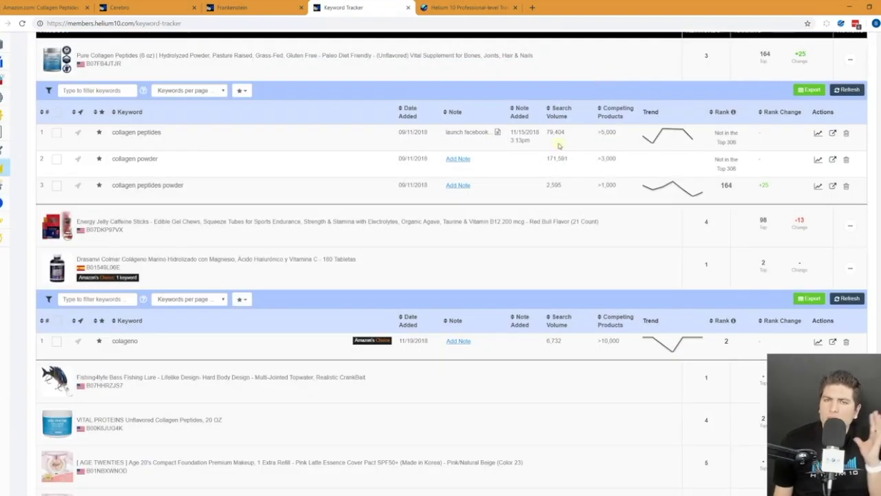
- Turn on the boost for the keyword "collagen peptides" of the Pure Collagen Peptides (6 oz) product
scroll(539, 166, up, 3)
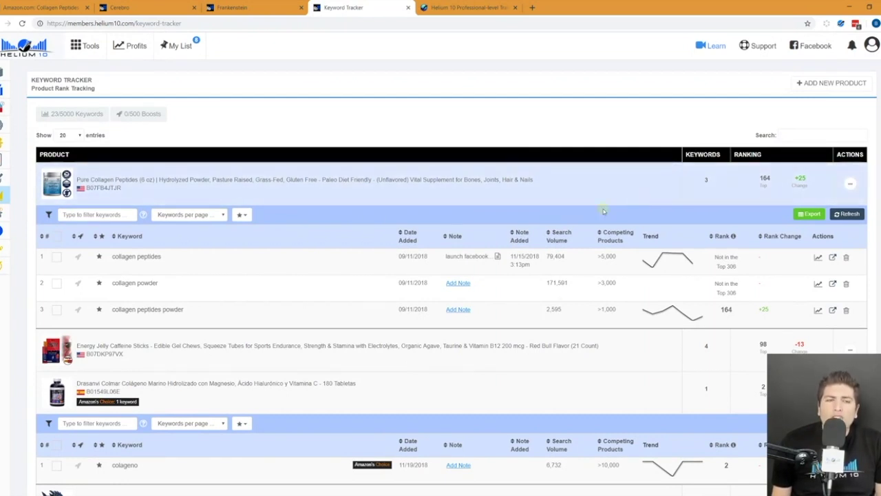
click(78, 256)
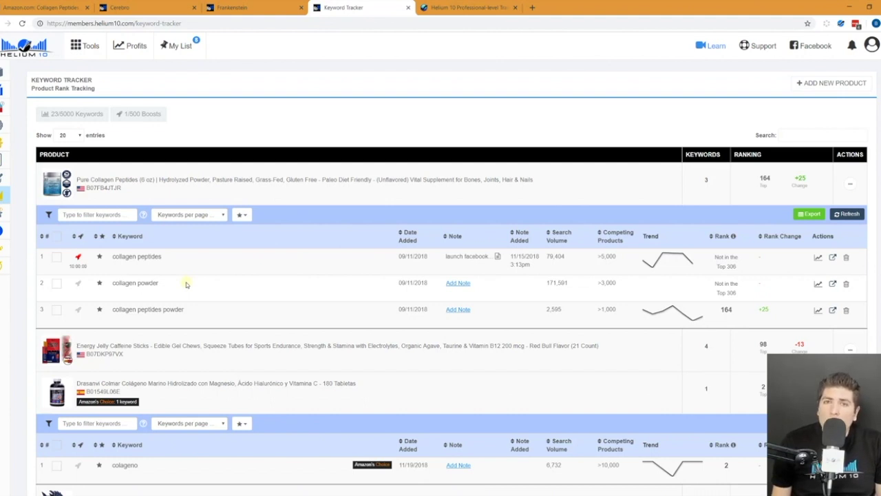
- Open Alerts and expand the event history of the iPhone 7 / iPhone 8 Epi Leather Pocket Bar case
mouse_move(16, 342)
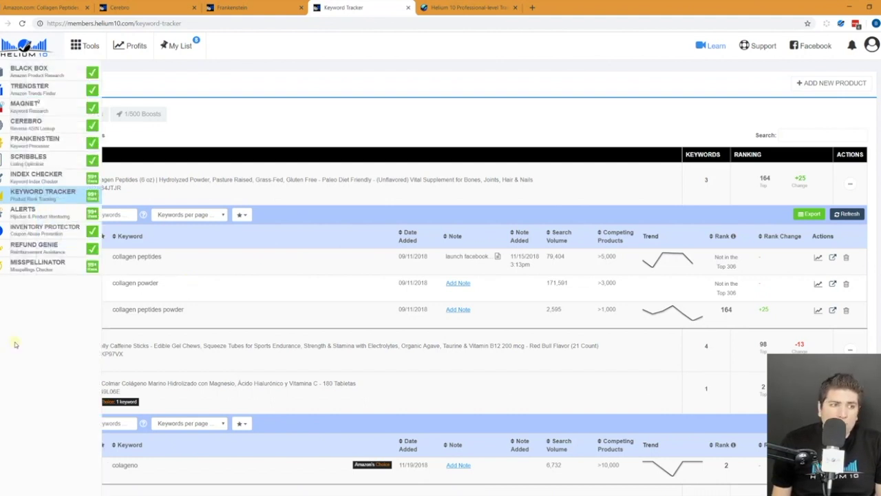
click(40, 215)
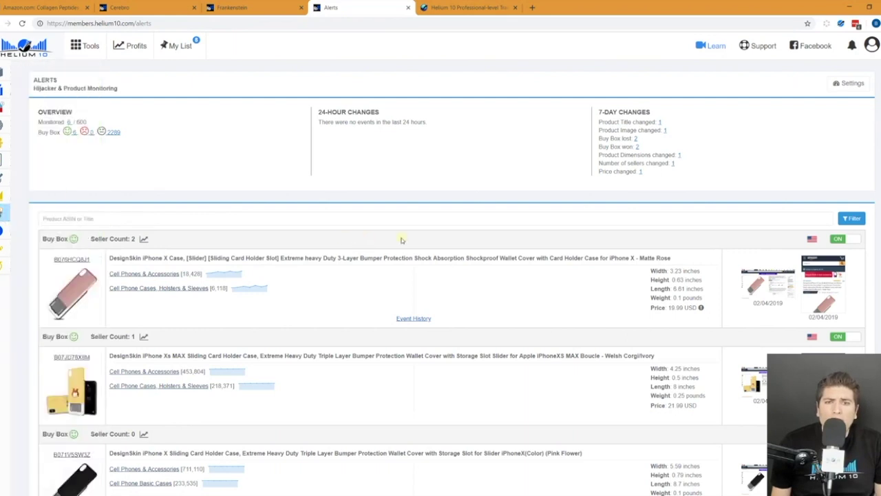
scroll(354, 232, down, 2)
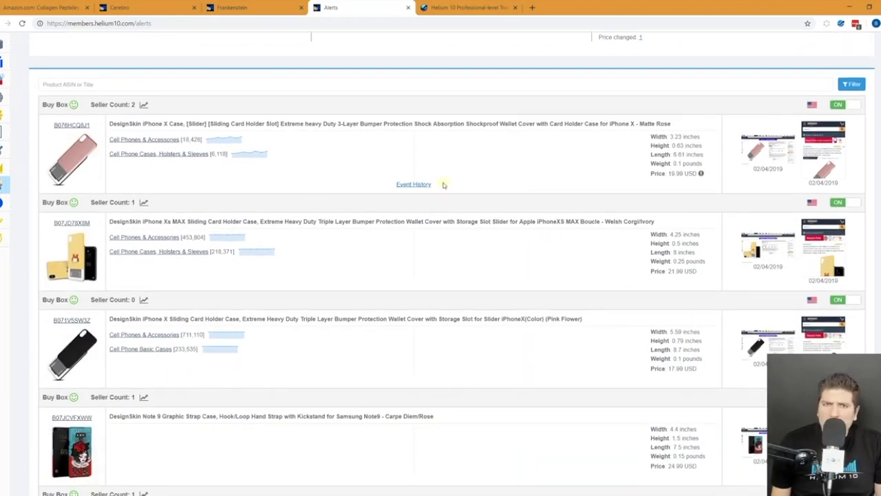
scroll(443, 185, down, 4)
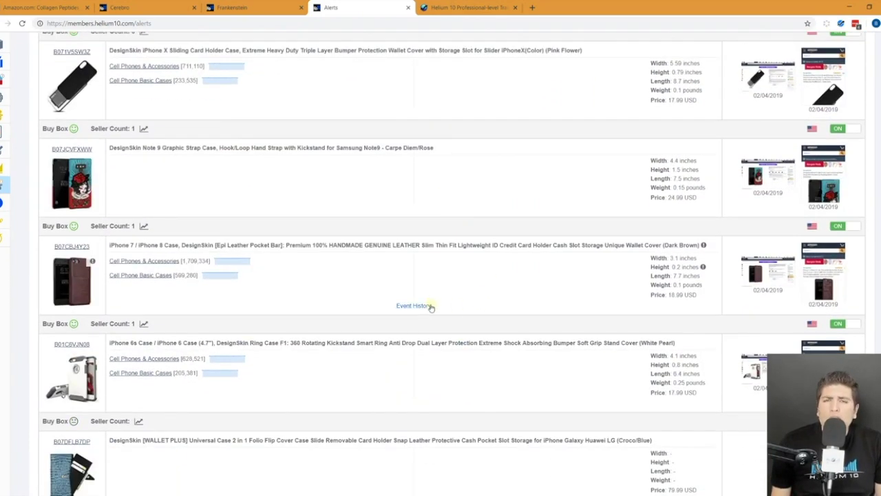
click(413, 305)
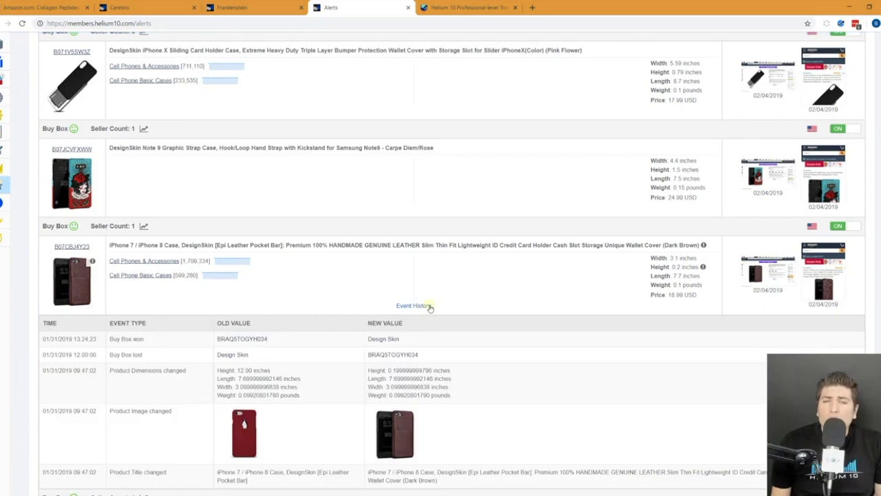
- Examine the old product title and enlarge the old product image in the case's event history
scroll(430, 308, down, 2)
scroll(430, 308, down, 1)
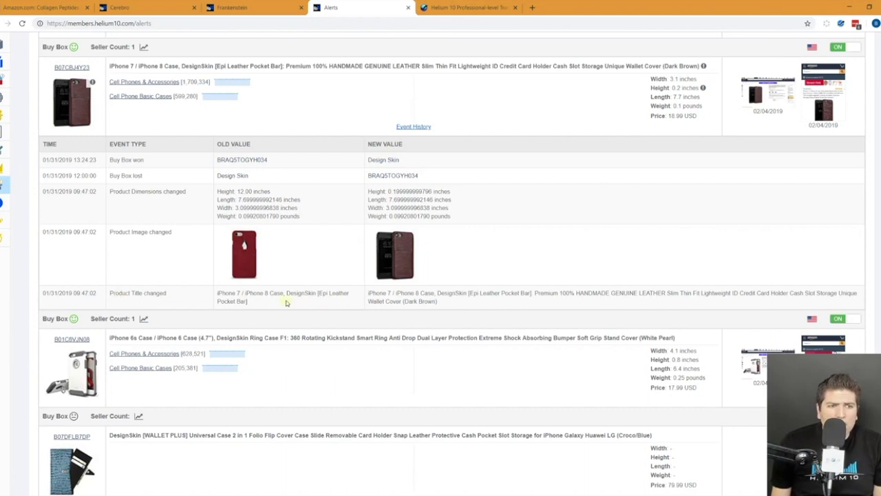
drag(288, 302, 239, 294)
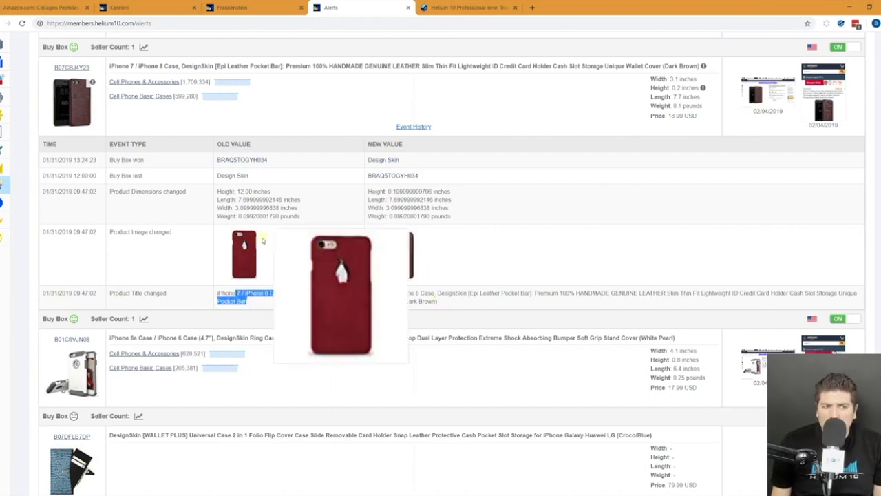
mouse_move(238, 251)
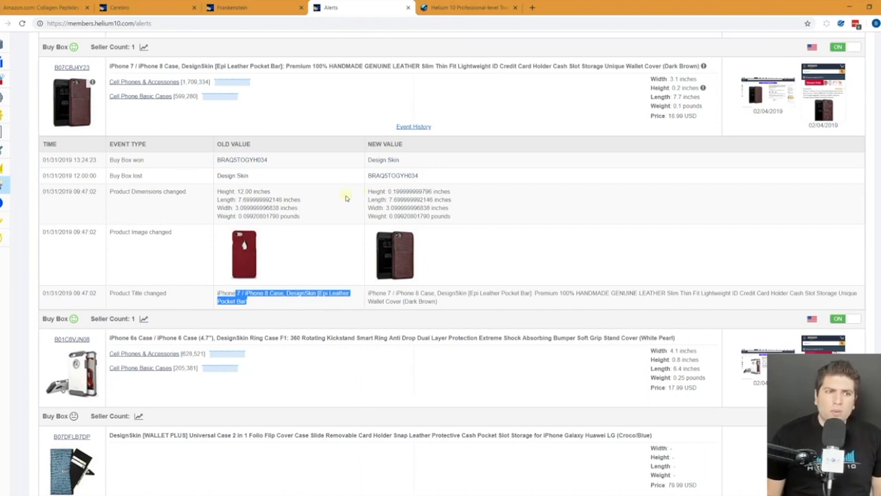
- View the leather case's desktop listing snapshots from 02/04/2019, 02/03/2019 and 01/31/2019, and close the viewer
scroll(346, 196, up, 2)
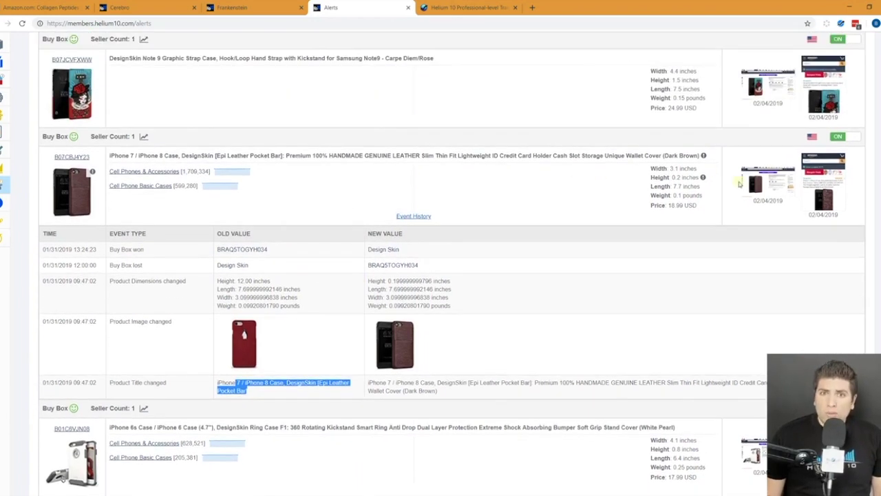
click(769, 192)
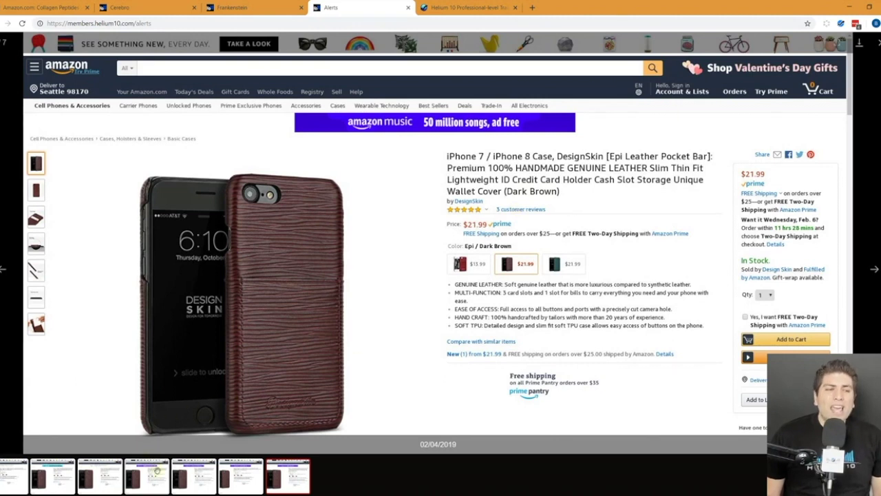
click(240, 473)
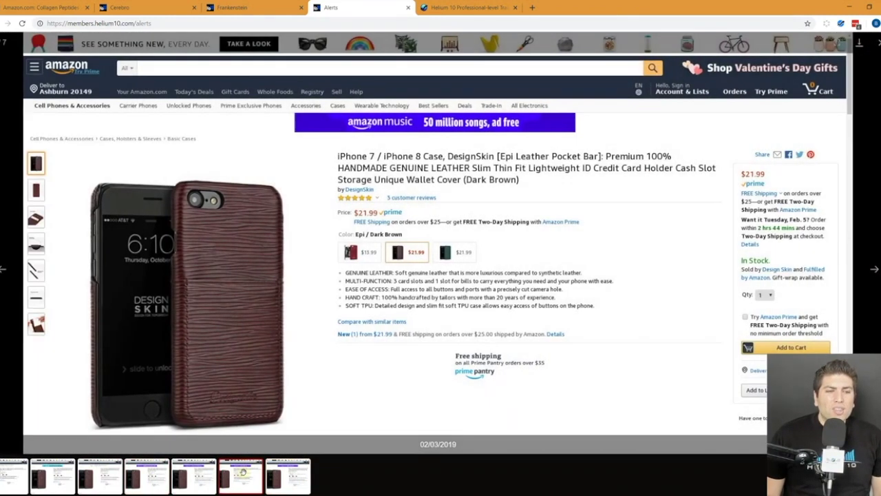
click(102, 476)
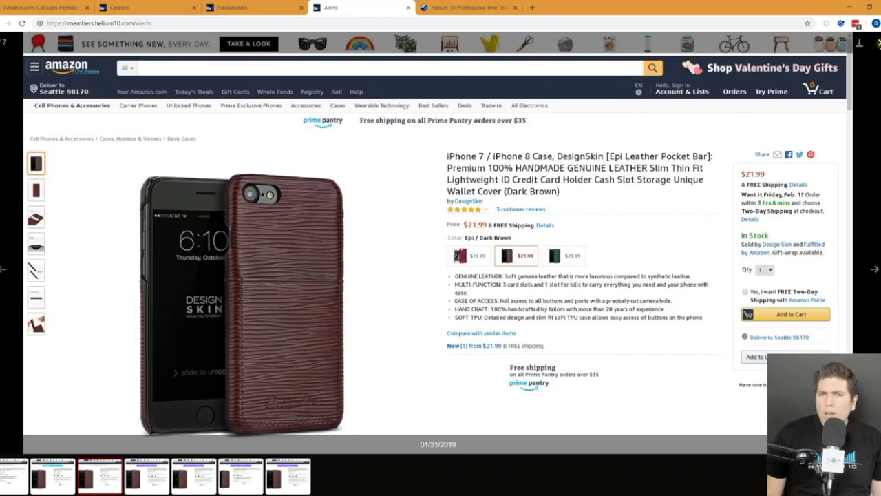
click(878, 42)
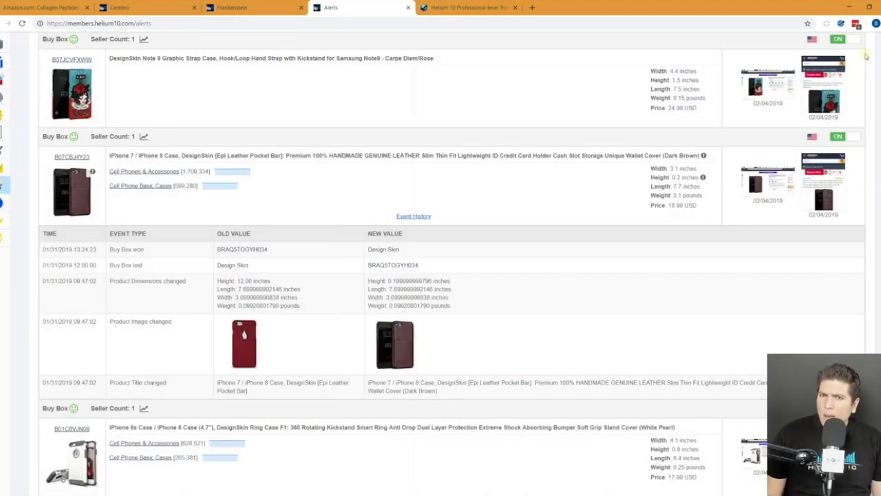
- Browse the leather case's mobile listing snapshots, including 02/04/2019 and 02/03/2019, and close the viewer
click(828, 183)
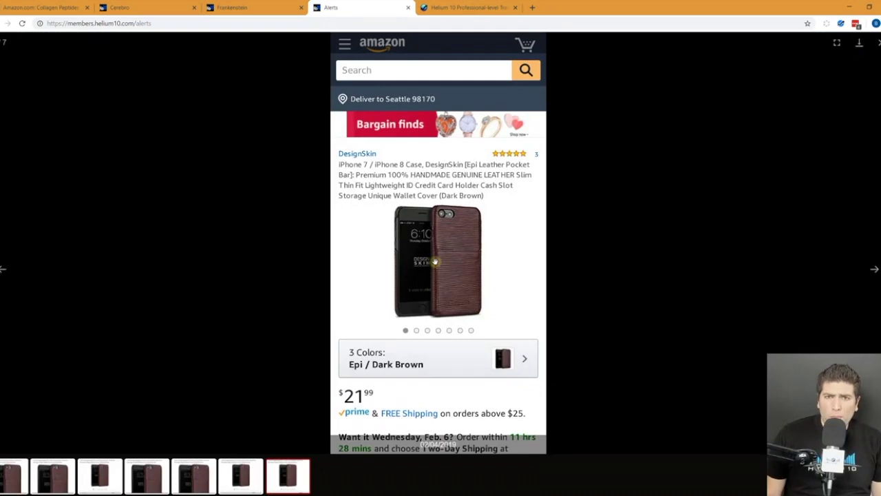
click(189, 474)
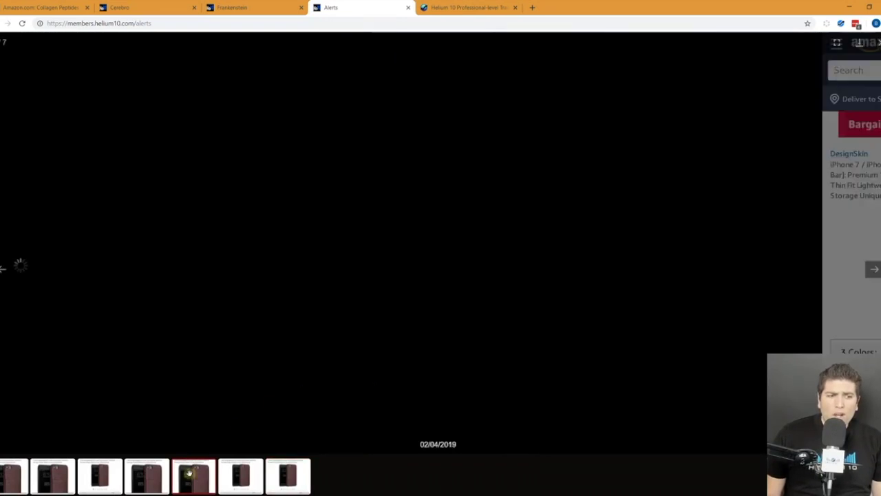
click(241, 474)
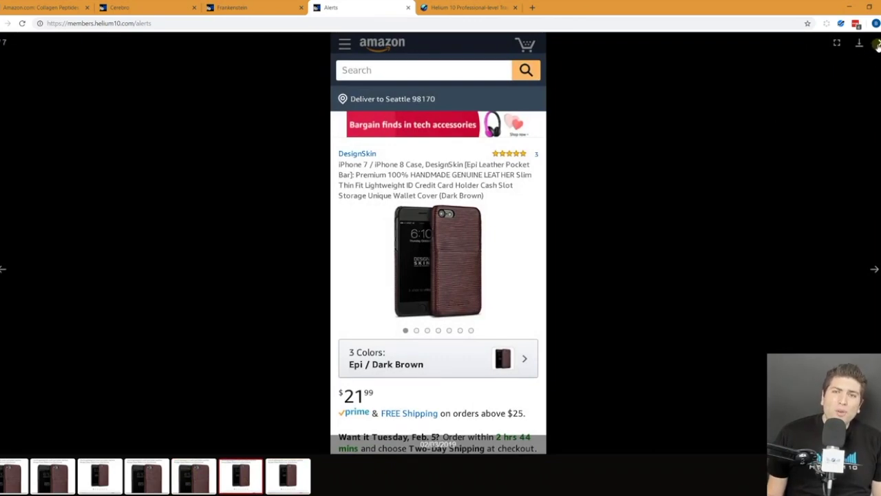
click(878, 44)
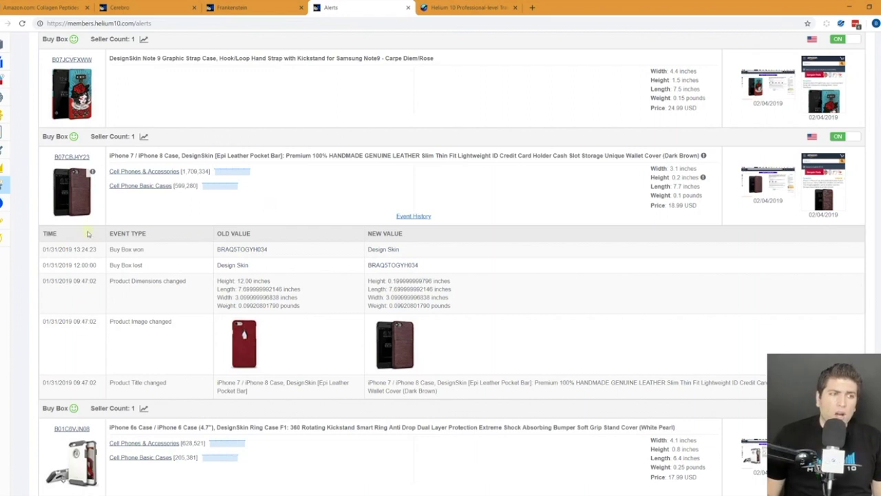
- Open Refund Genie, confirm that the guidance has been read, and start the reimbursement report
mouse_move(5, 201)
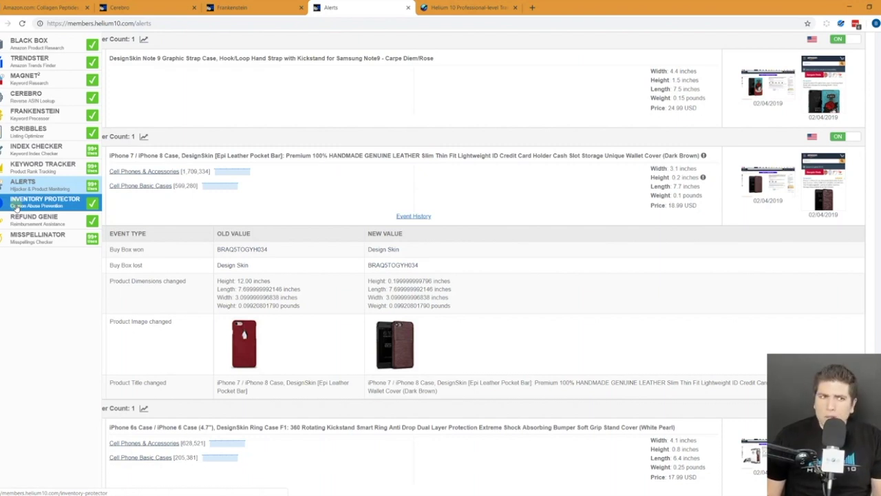
click(51, 220)
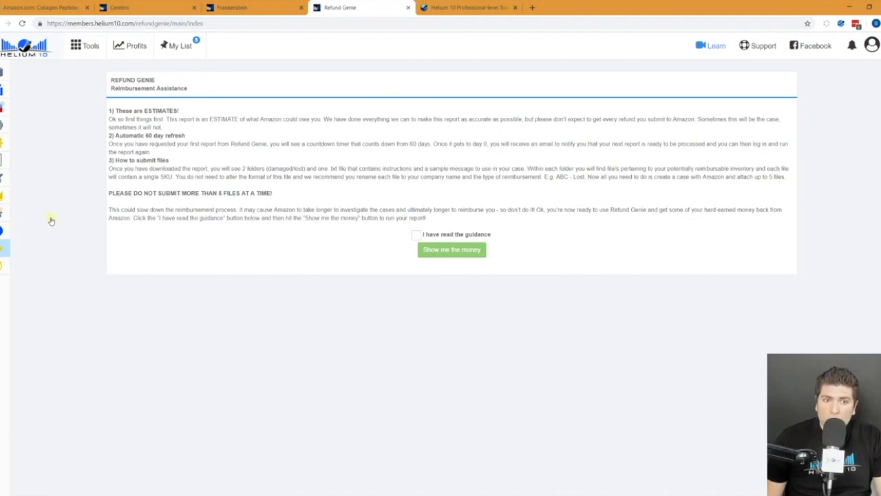
click(416, 234)
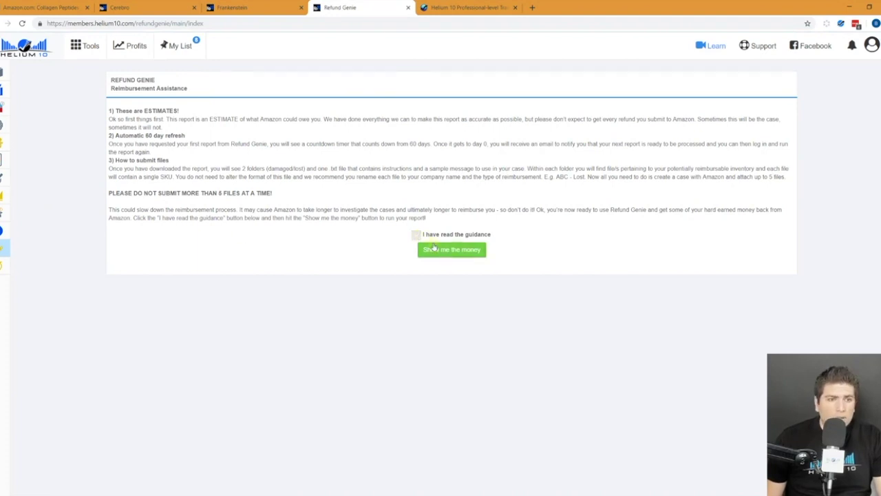
click(455, 252)
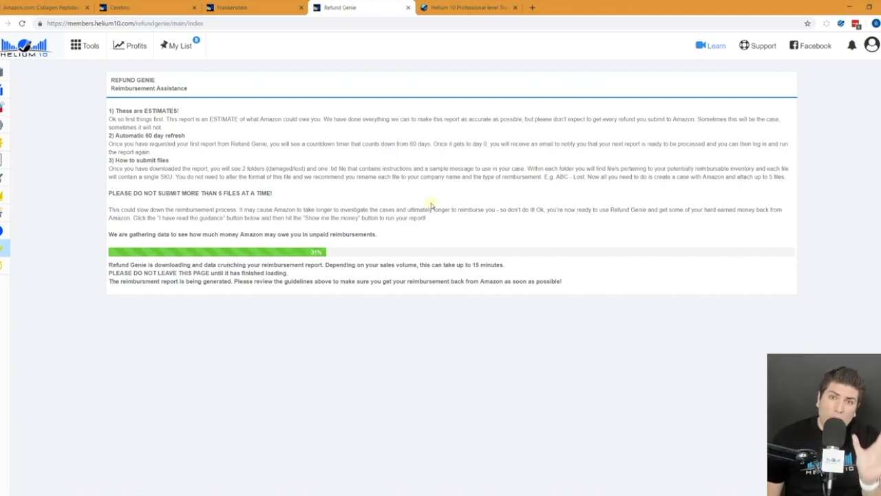
- Return to the Helium 10 dashboard and bring up the list of tools
mouse_move(5, 269)
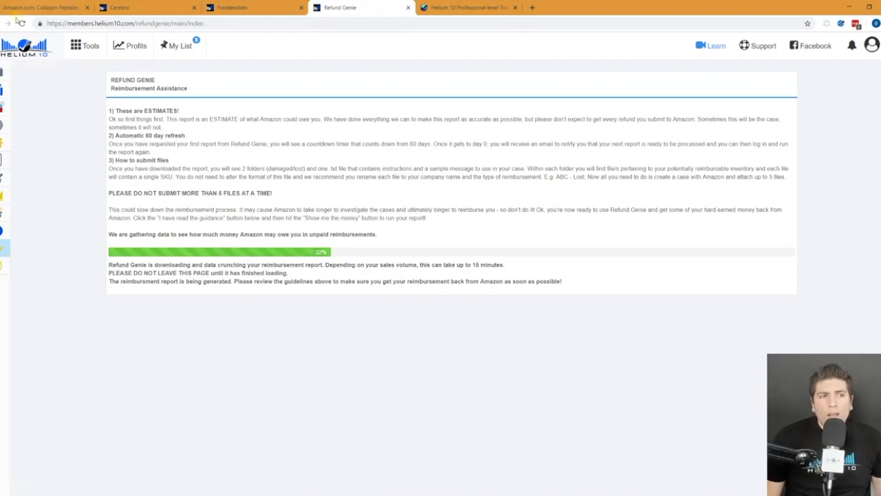
click(22, 53)
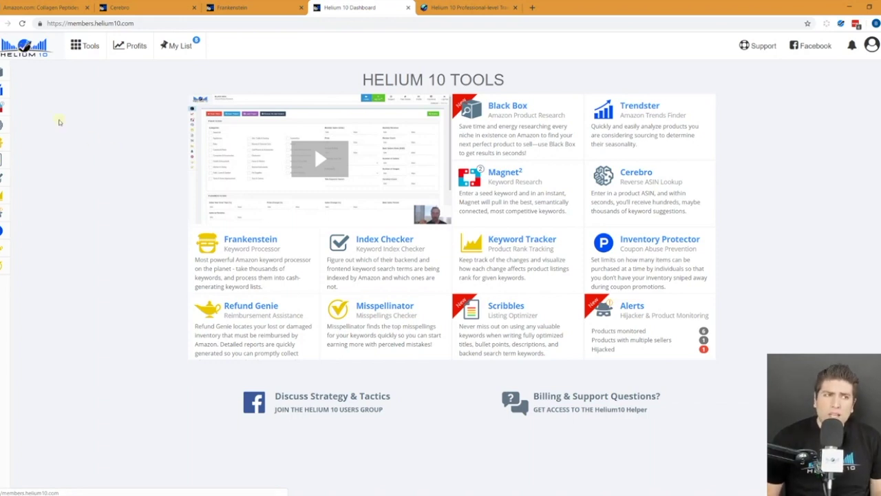
mouse_move(21, 71)
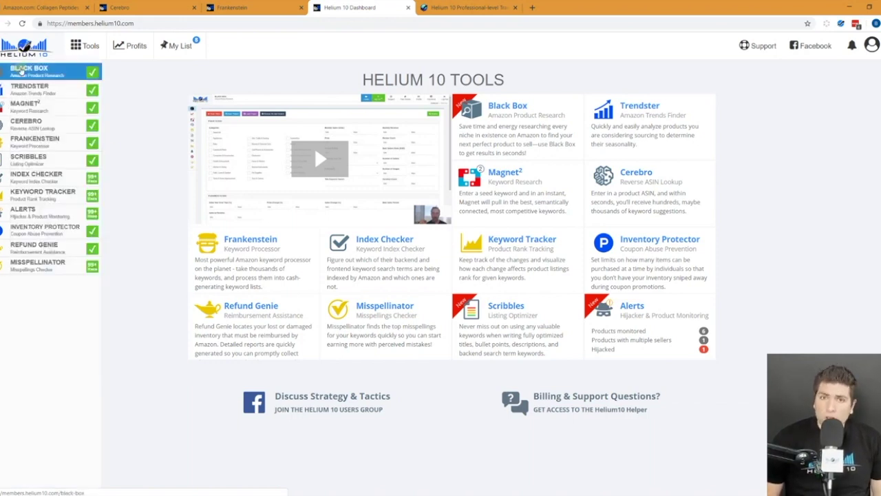